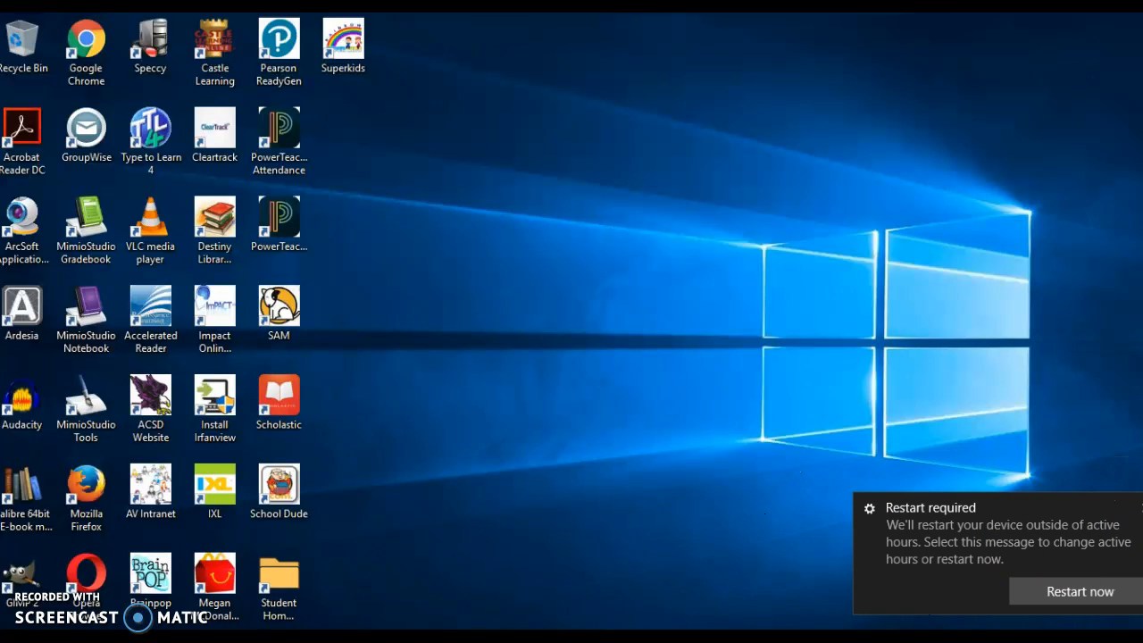
Step: Dismiss the 'Restart required' notification on the Windows desktop
{"action": "left_click", "coordinate": [1141, 507]}
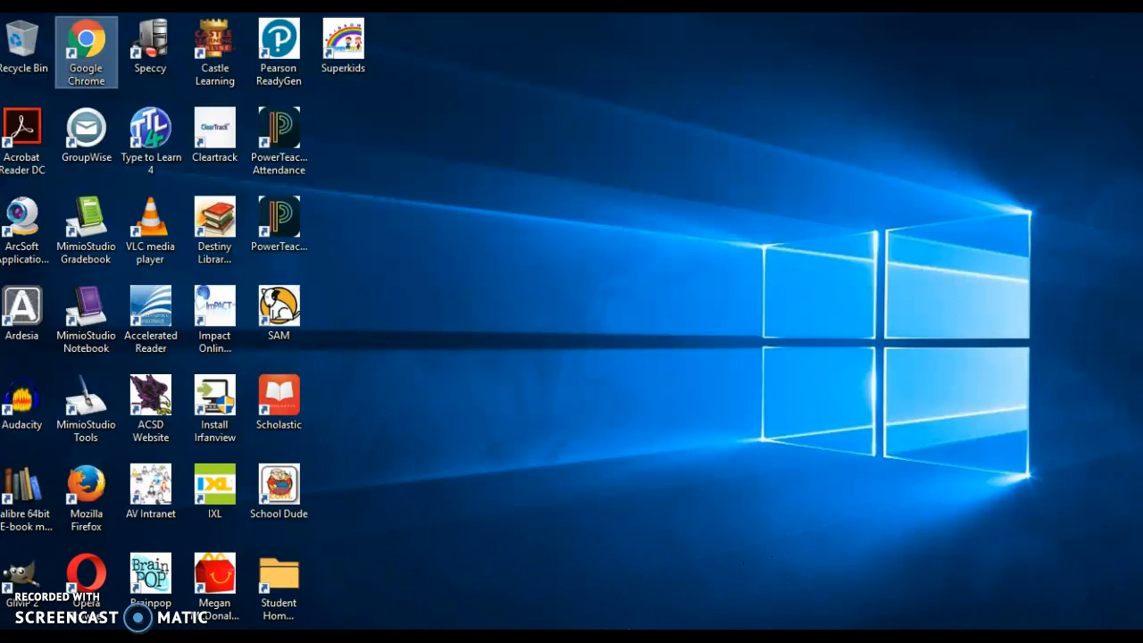
Step: Open the personal H: network drive from This PC
{"action": "left_click", "coordinate": [11, 636]}
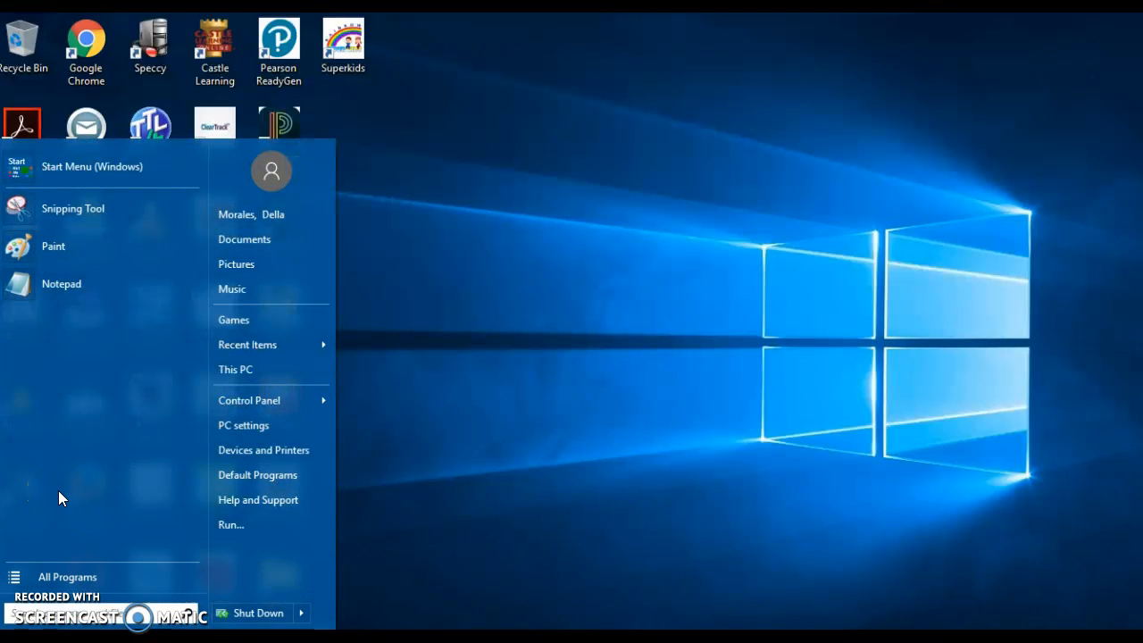
{"action": "left_click", "coordinate": [230, 368]}
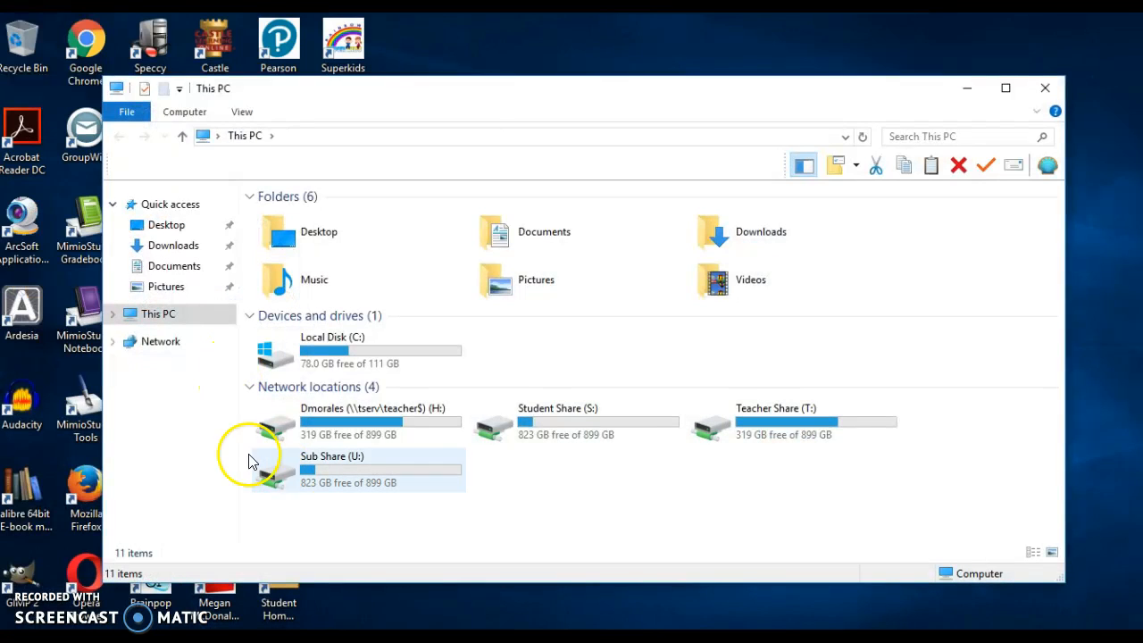
{"action": "double_click", "coordinate": [328, 410]}
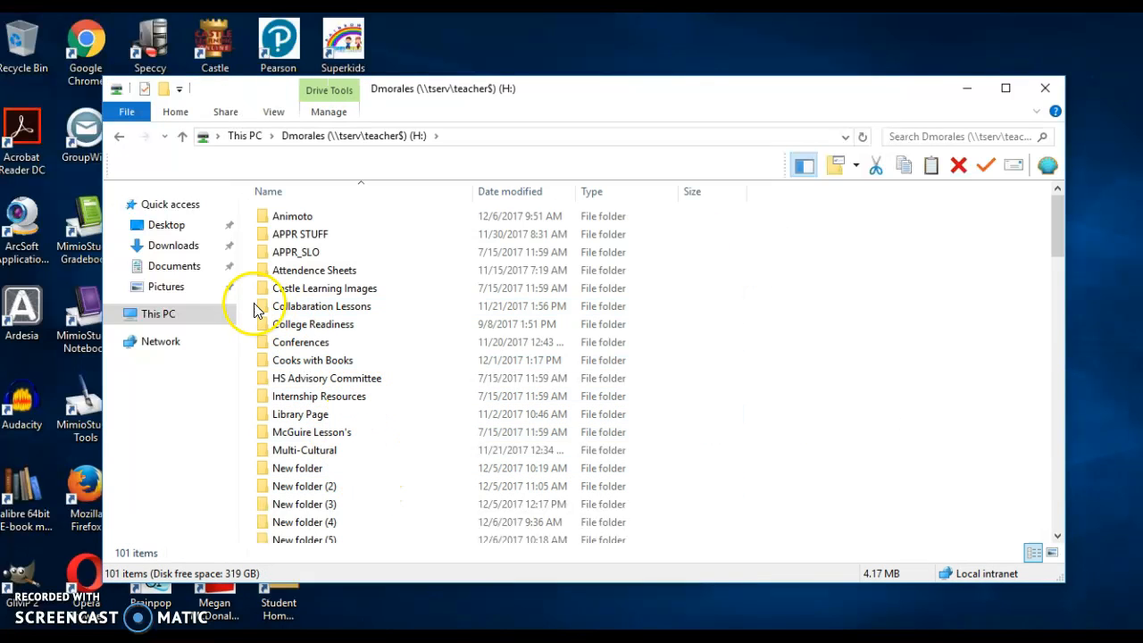
Step: Create a new folder named 'Animoto' on H: and close File Explorer
{"action": "left_click", "coordinate": [165, 90]}
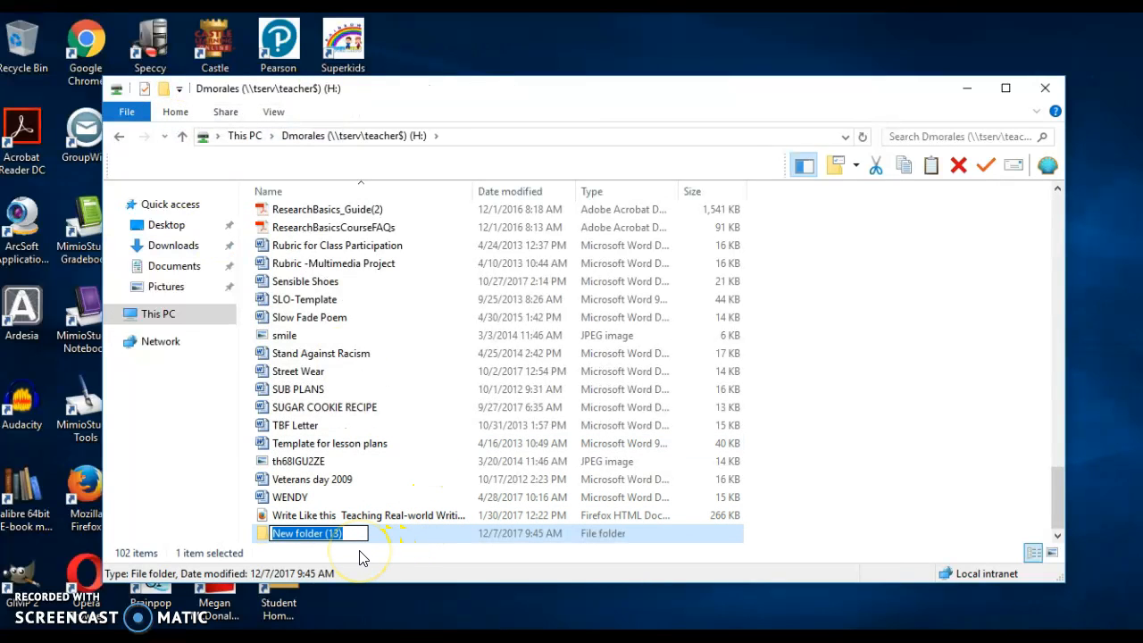
{"action": "type", "text": "Animoo"}
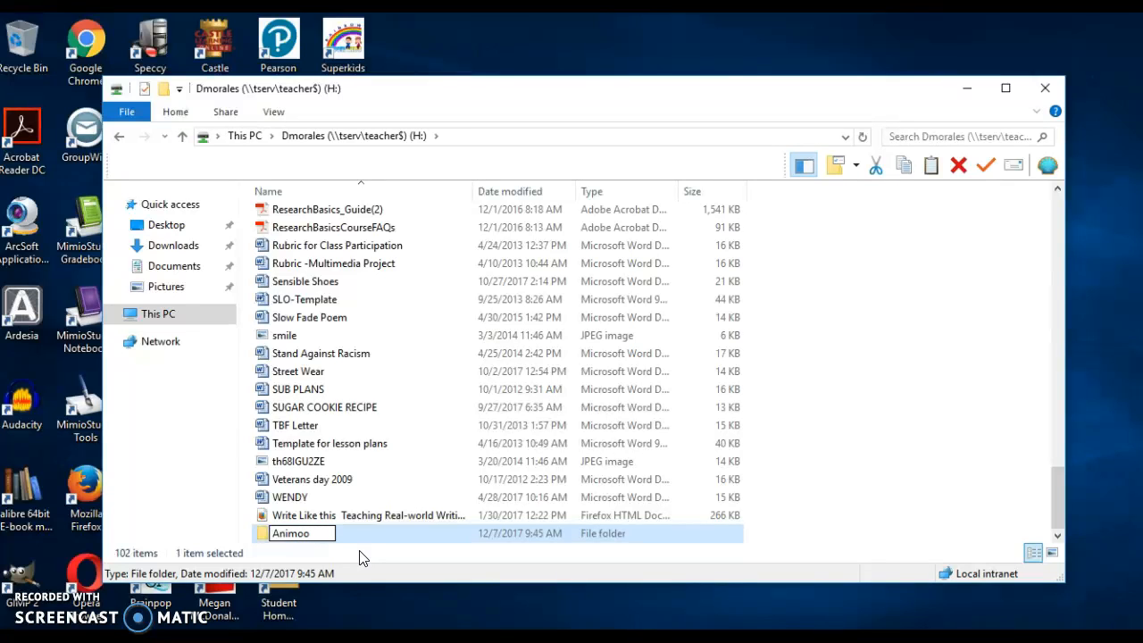
{"action": "key", "text": "BackSpace"}
{"action": "type", "text": "to"}
{"action": "left_click", "coordinate": [363, 547]}
{"action": "left_click", "coordinate": [1042, 89]}
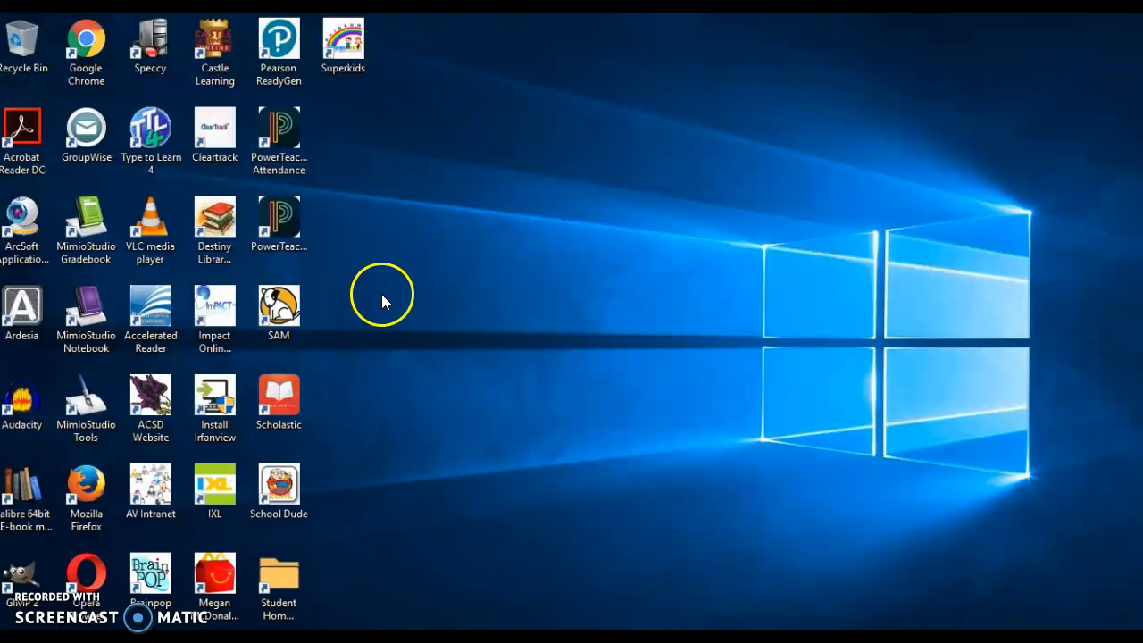
Step: Launch Chrome and go to animoto.com from the address bar suggestion
{"action": "double_click", "coordinate": [90, 46]}
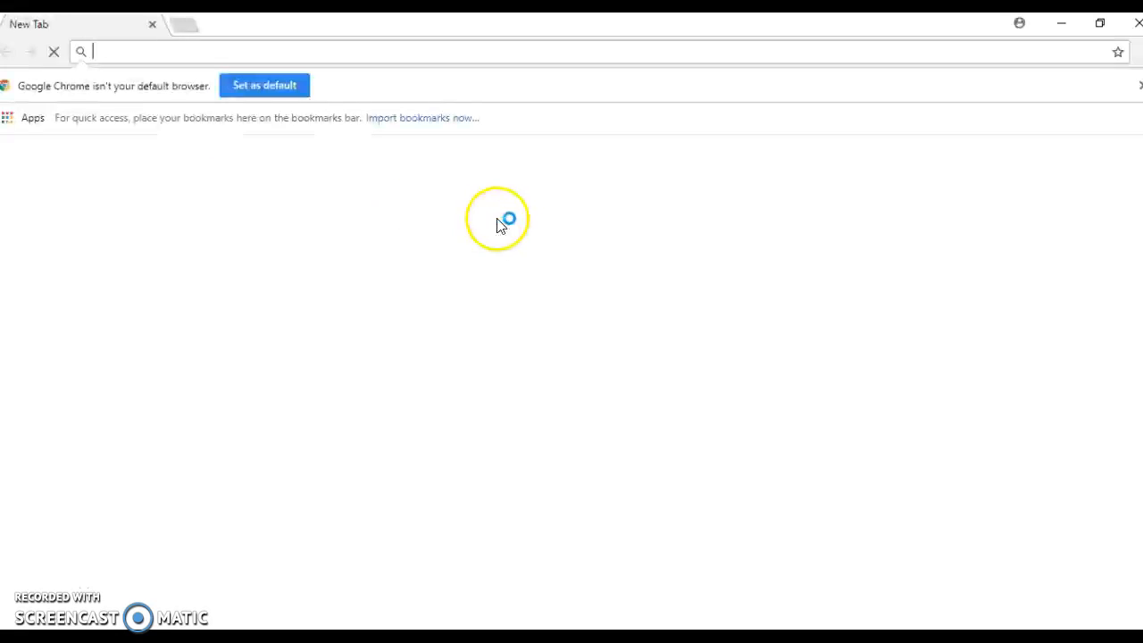
{"action": "left_click", "coordinate": [350, 388]}
{"action": "type", "text": "animoto.com"}
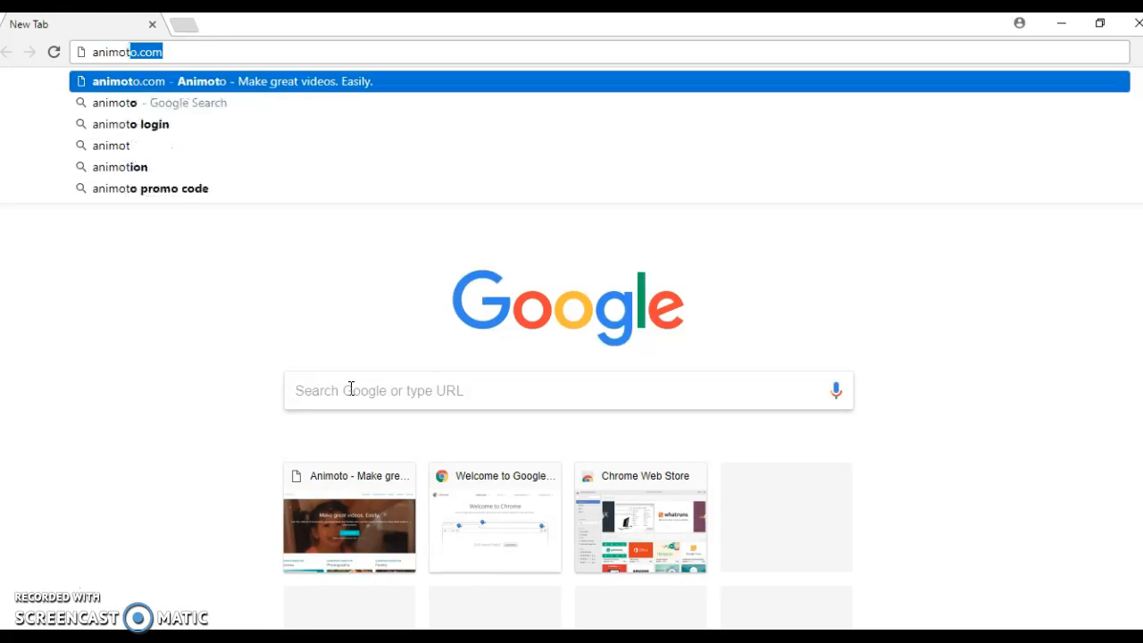
{"action": "left_click", "coordinate": [212, 84]}
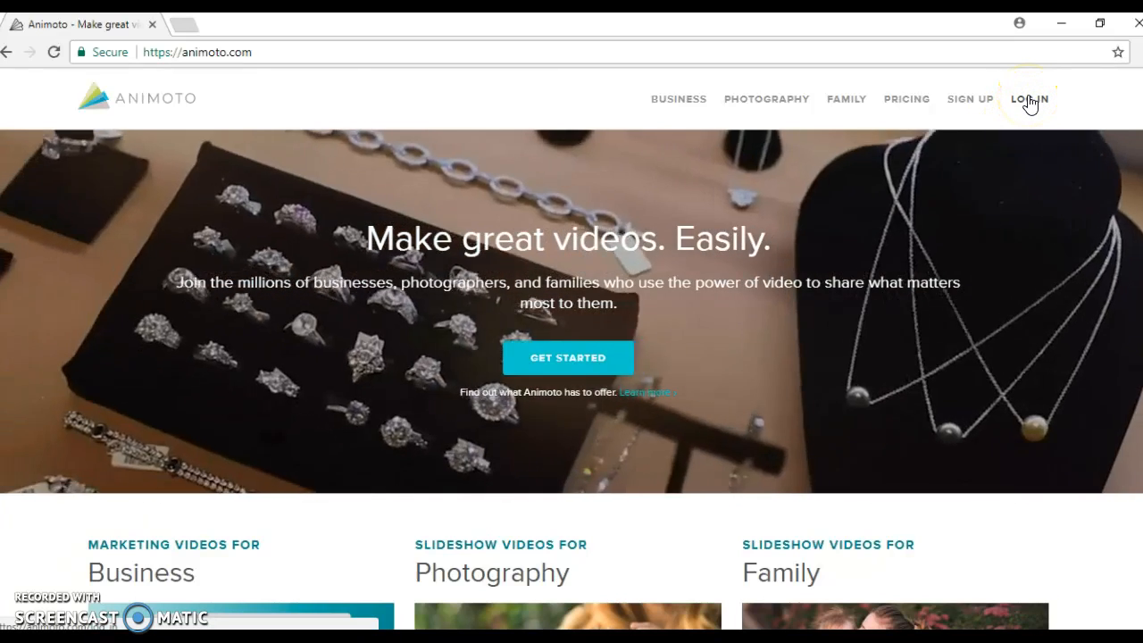
Step: Log in to Animoto with the account e-mail and password
{"action": "left_click", "coordinate": [1030, 101]}
{"action": "left_click", "coordinate": [400, 499]}
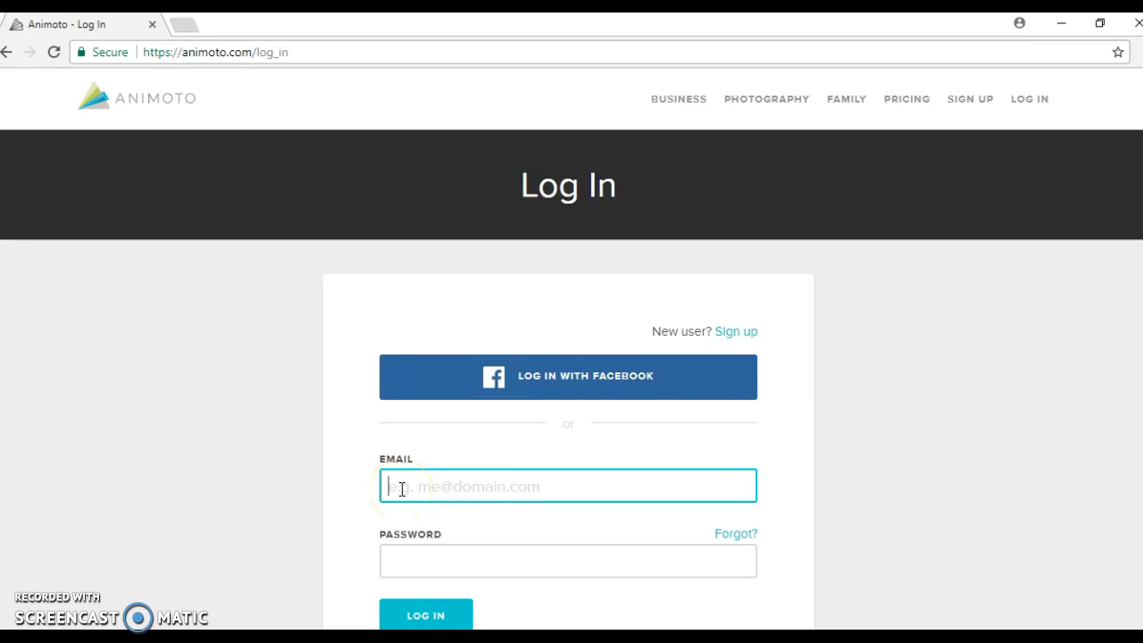
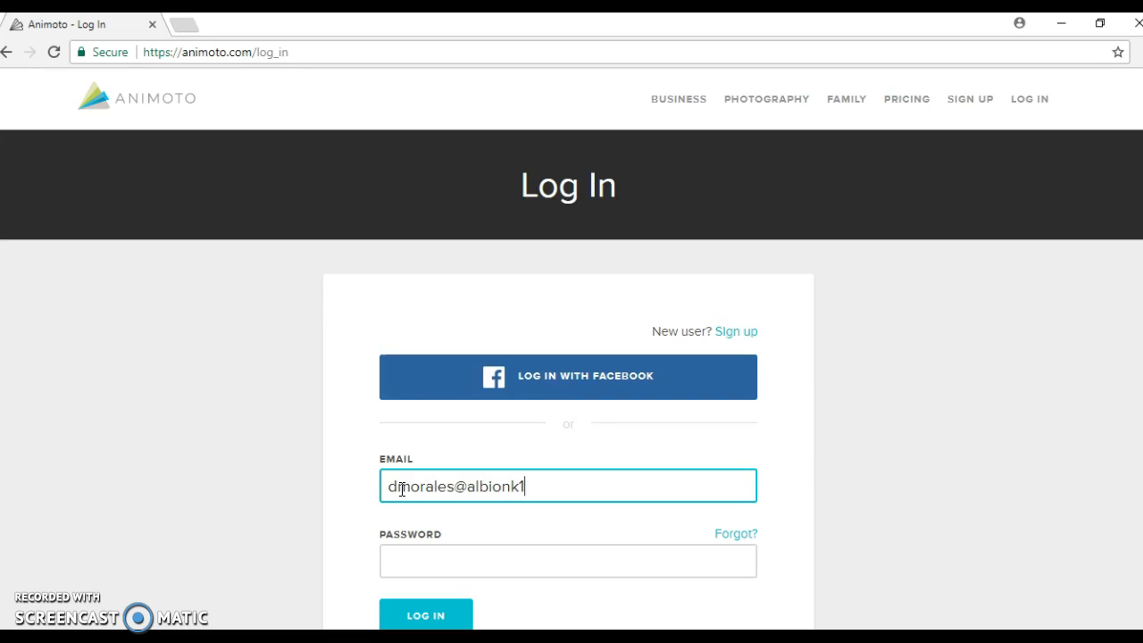
{"action": "key", "text": "Tab"}
{"action": "type", "text": "•••••"}
{"action": "key", "text": "BackSpace"}
{"action": "key", "text": "BackSpace"}
{"action": "key", "text": "BackSpace"}
{"action": "key", "text": "BackSpace"}
{"action": "key", "text": "BackSpace"}
{"action": "type", "text": "•••••••••"}
{"action": "key", "text": "Return"}
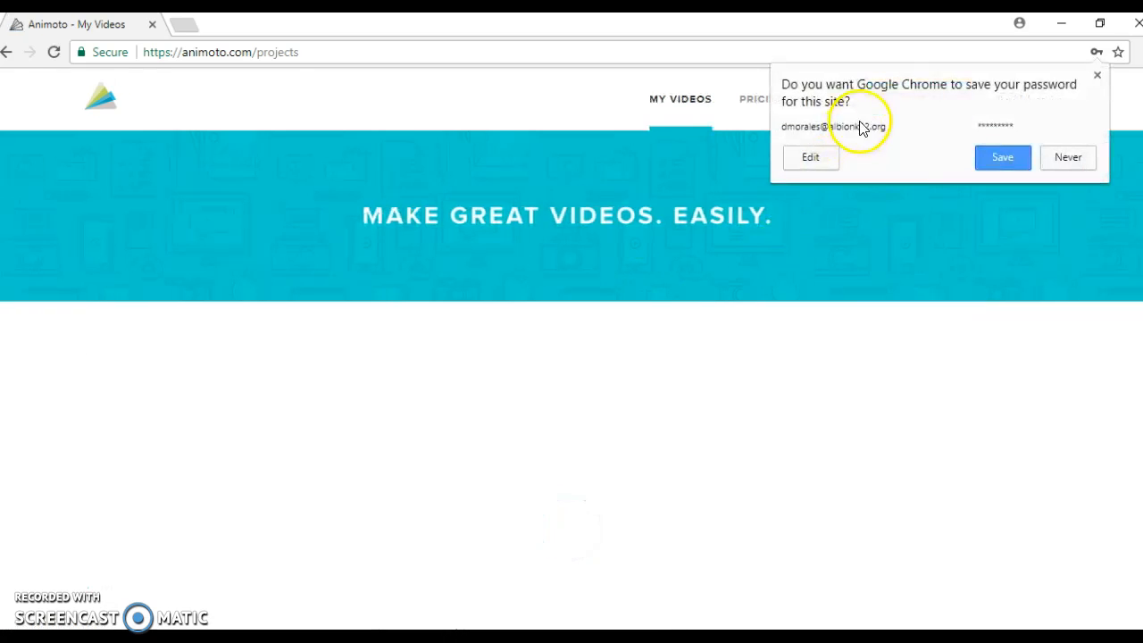
Step: Decline Chrome's password save and start creating a new video
{"action": "left_click", "coordinate": [1067, 158]}
{"action": "left_click", "coordinate": [912, 105]}
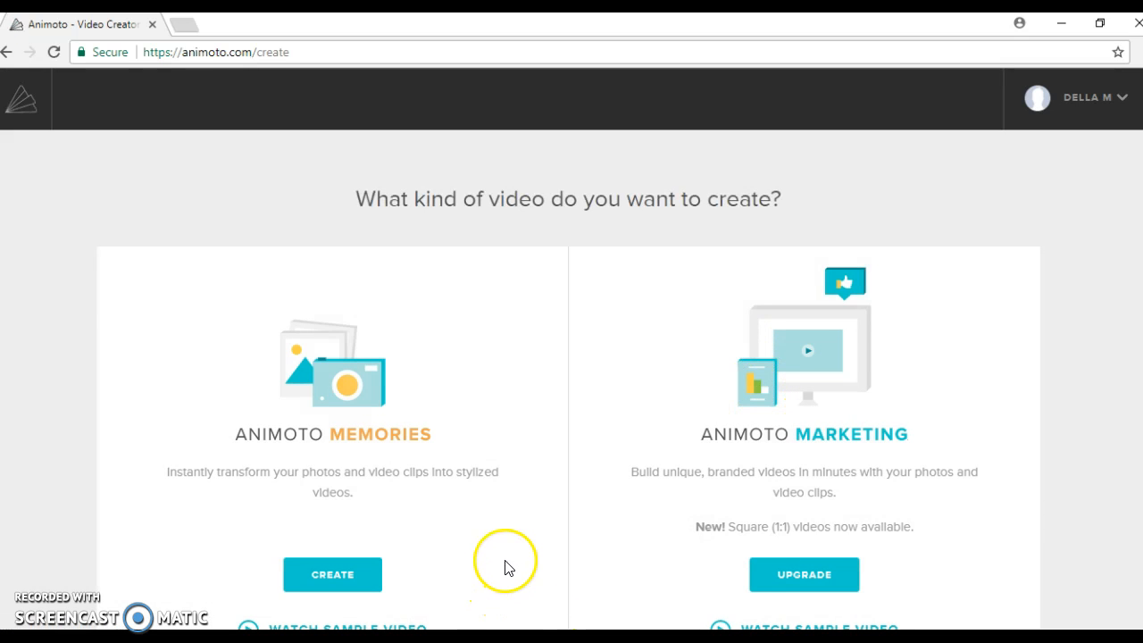
{"action": "scroll", "coordinate": [506, 564], "scroll_direction": "down", "scroll_amount": 1}
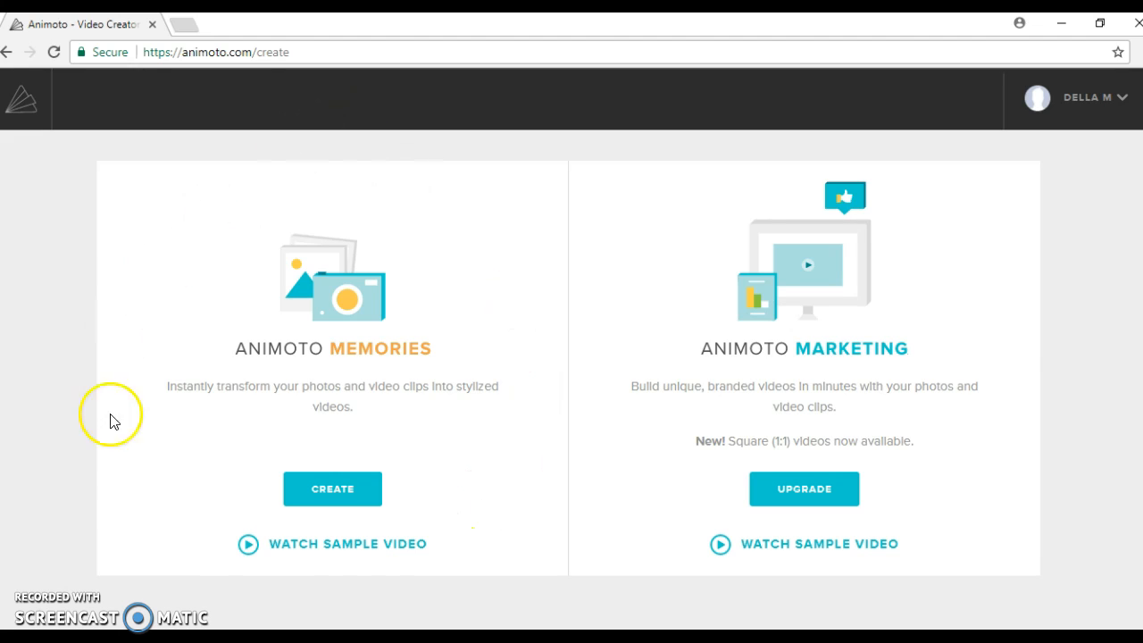
Step: Choose Animoto Memories and browse every video style under the ALL category
{"action": "left_click", "coordinate": [326, 494]}
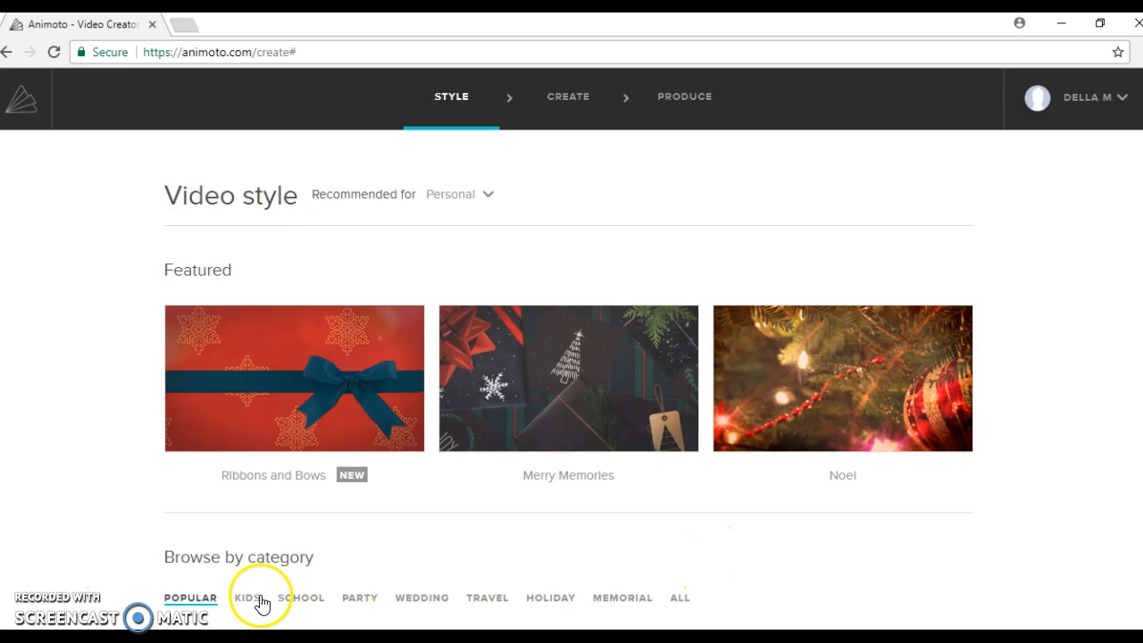
{"action": "scroll", "coordinate": [363, 561], "scroll_direction": "down", "scroll_amount": 1}
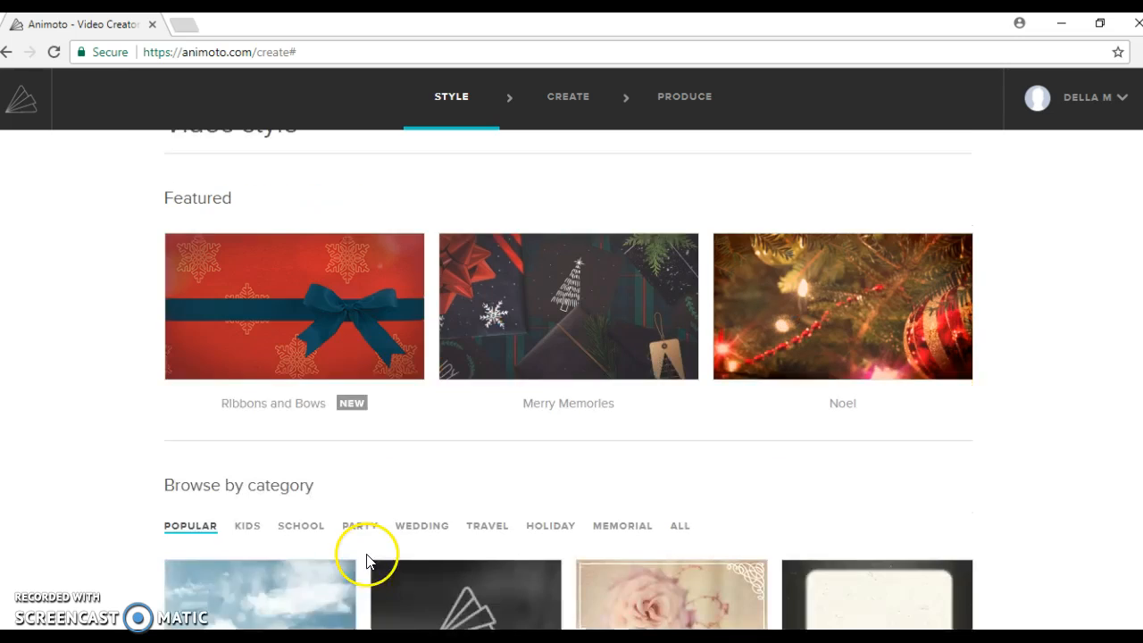
{"action": "left_click", "coordinate": [671, 516]}
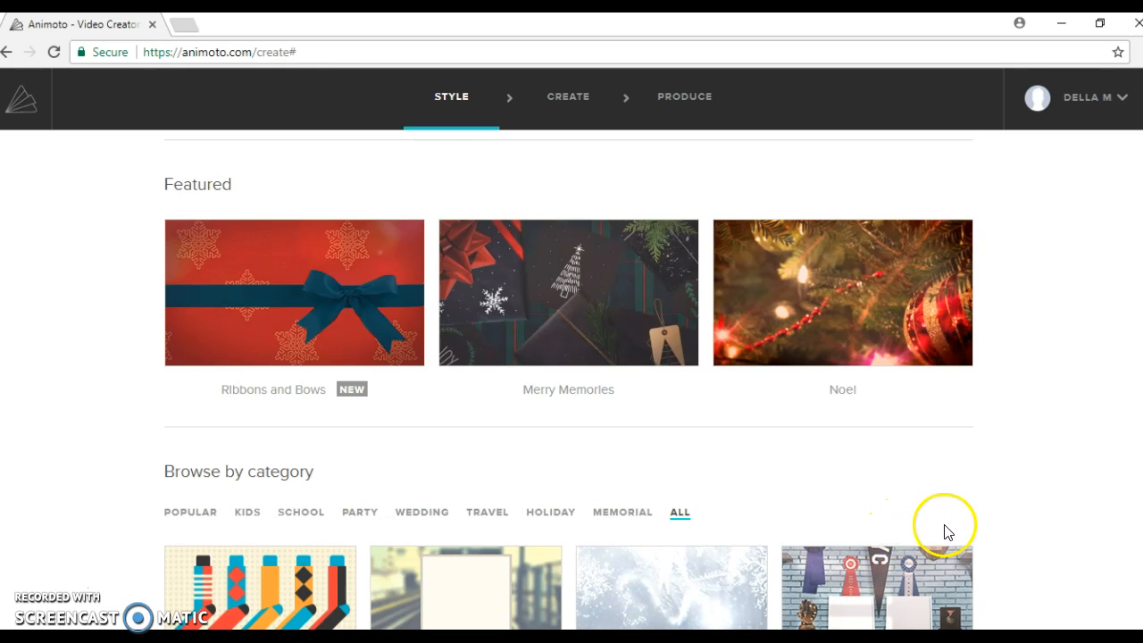
{"action": "scroll", "coordinate": [944, 530], "scroll_direction": "down", "scroll_amount": 3}
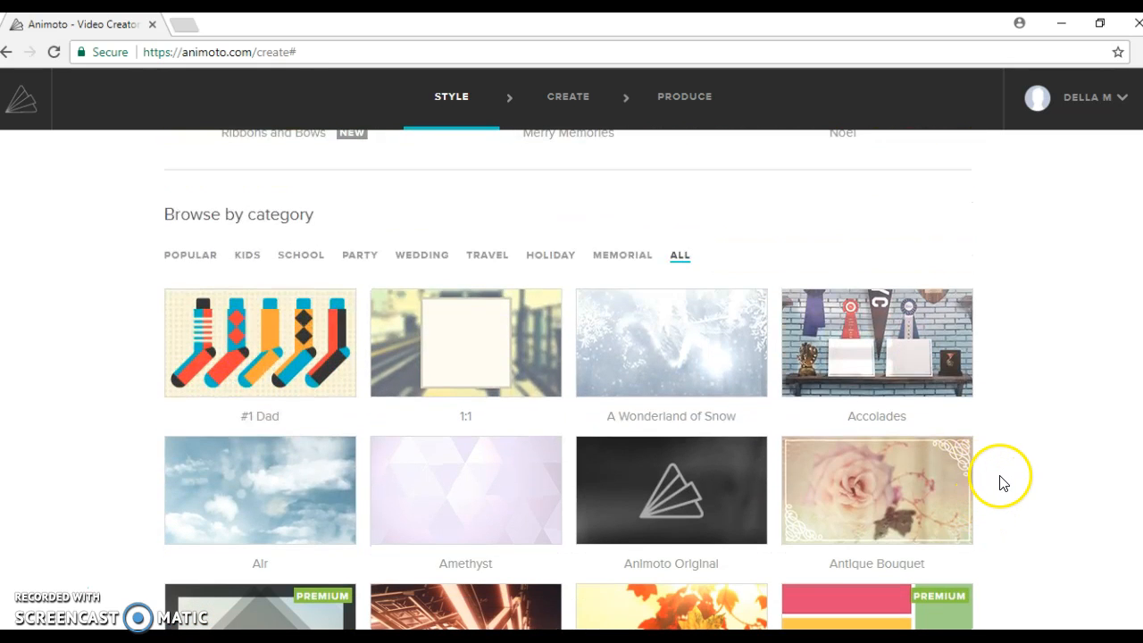
{"action": "scroll", "coordinate": [1000, 482], "scroll_direction": "down", "scroll_amount": 1}
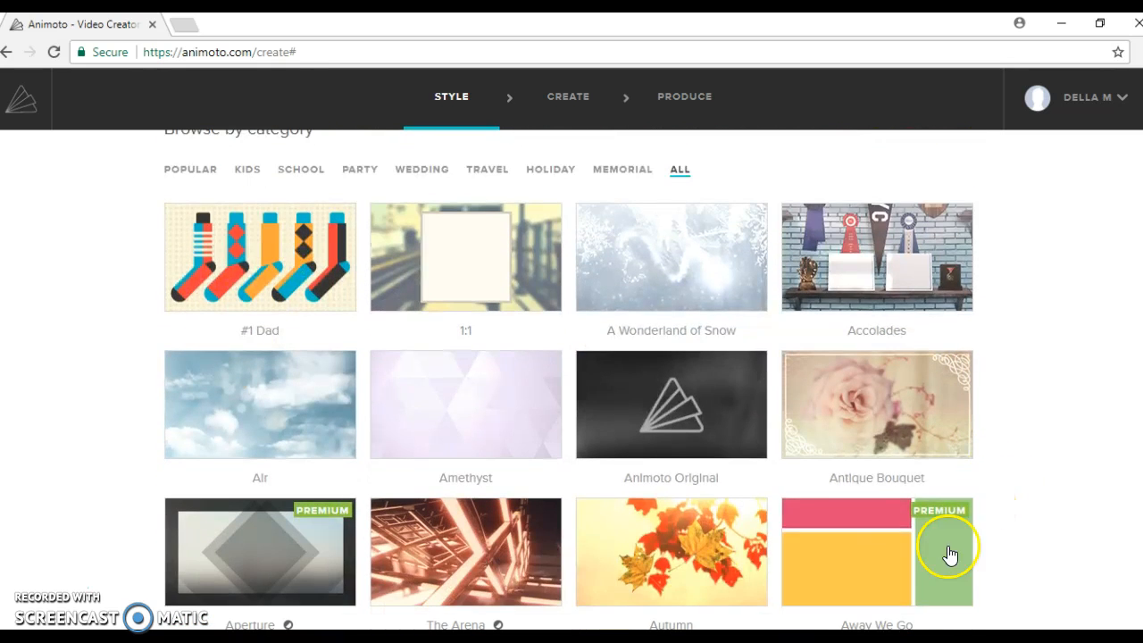
{"action": "left_click", "coordinate": [1061, 541]}
{"action": "scroll", "coordinate": [1017, 453], "scroll_direction": "up", "scroll_amount": 5}
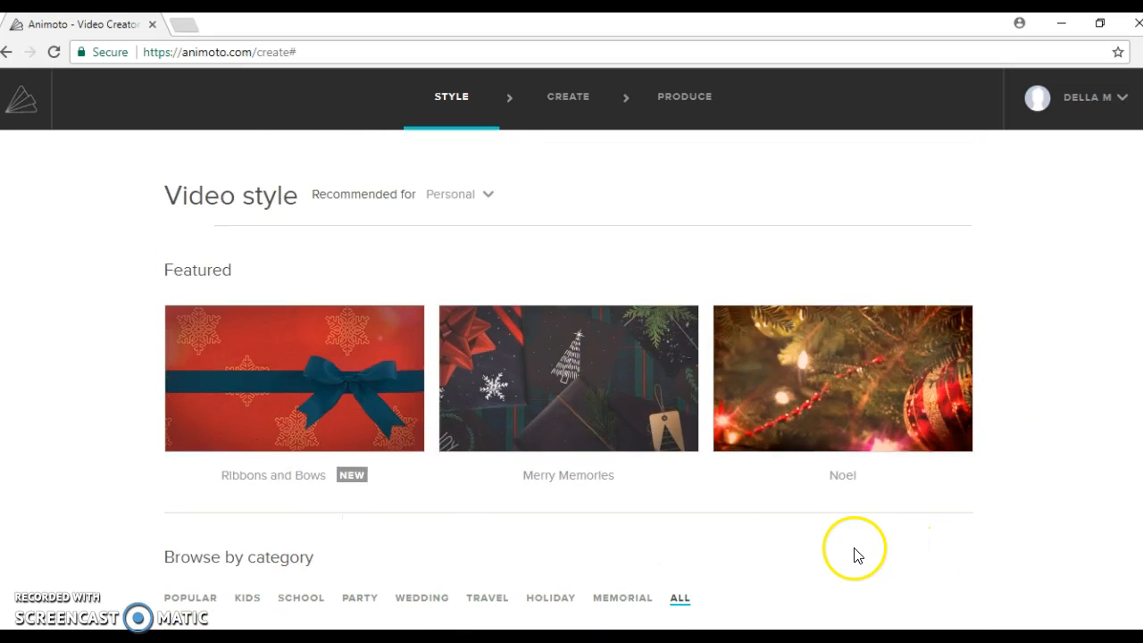
{"action": "mouse_move", "coordinate": [300, 401]}
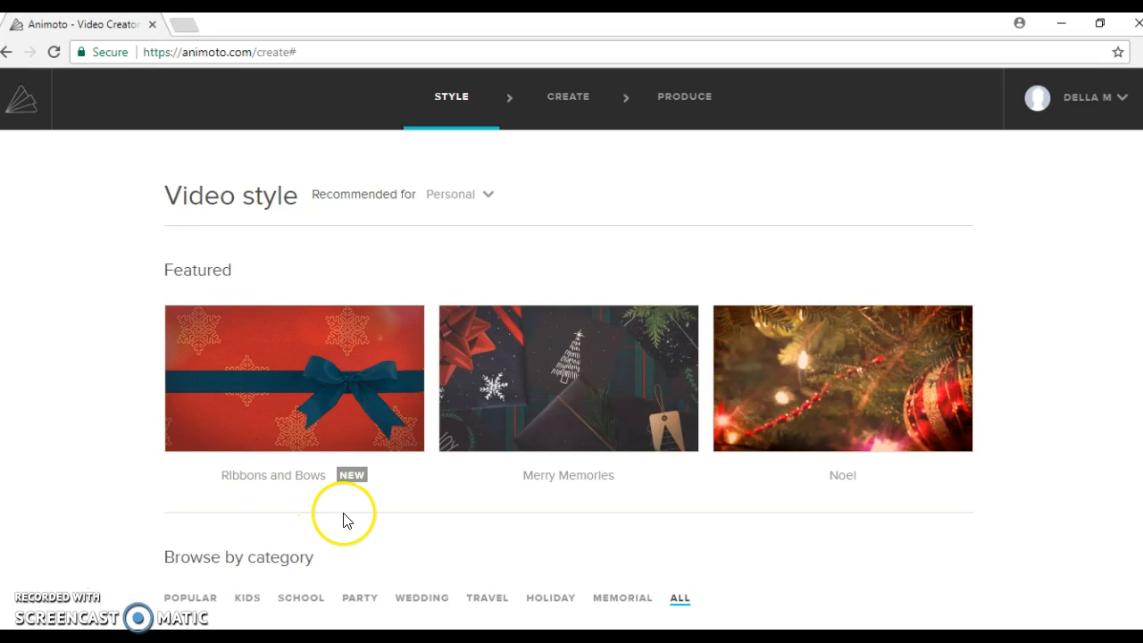
Step: Play the Ribbons and Bows sample at about a third volume, then create a video in it
{"action": "left_click", "coordinate": [244, 410]}
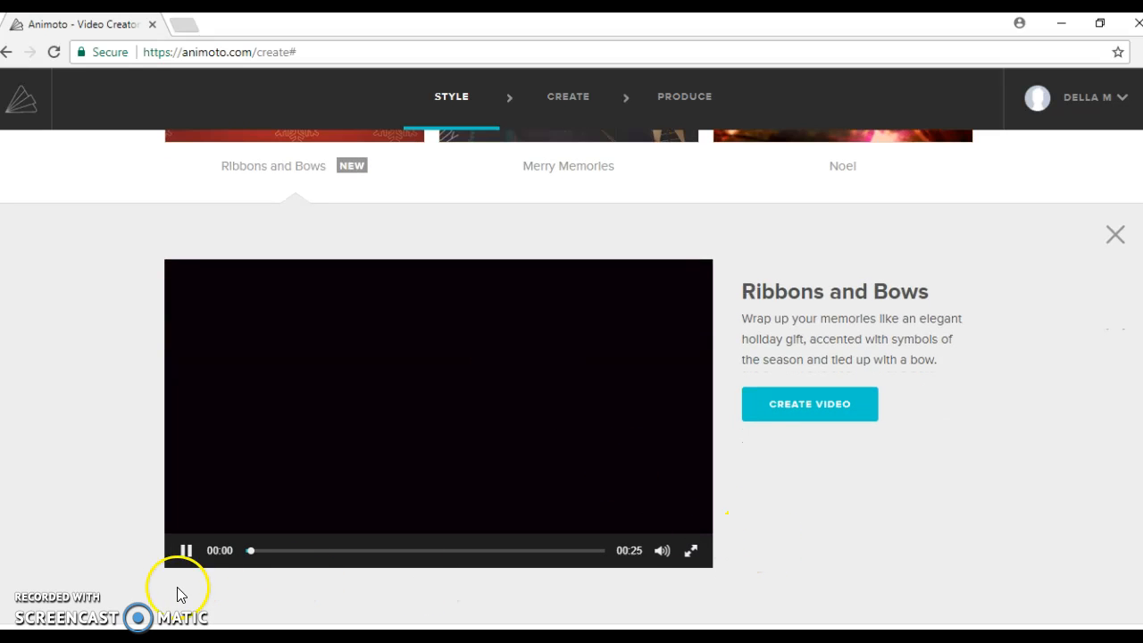
{"action": "left_click", "coordinate": [176, 548]}
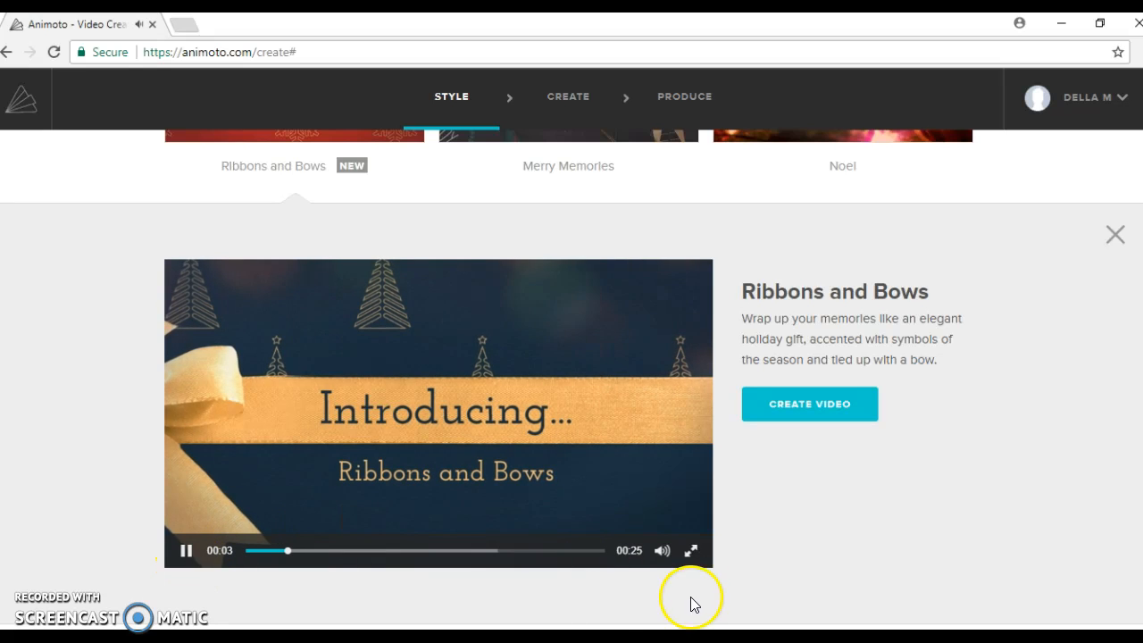
{"action": "mouse_move", "coordinate": [665, 549]}
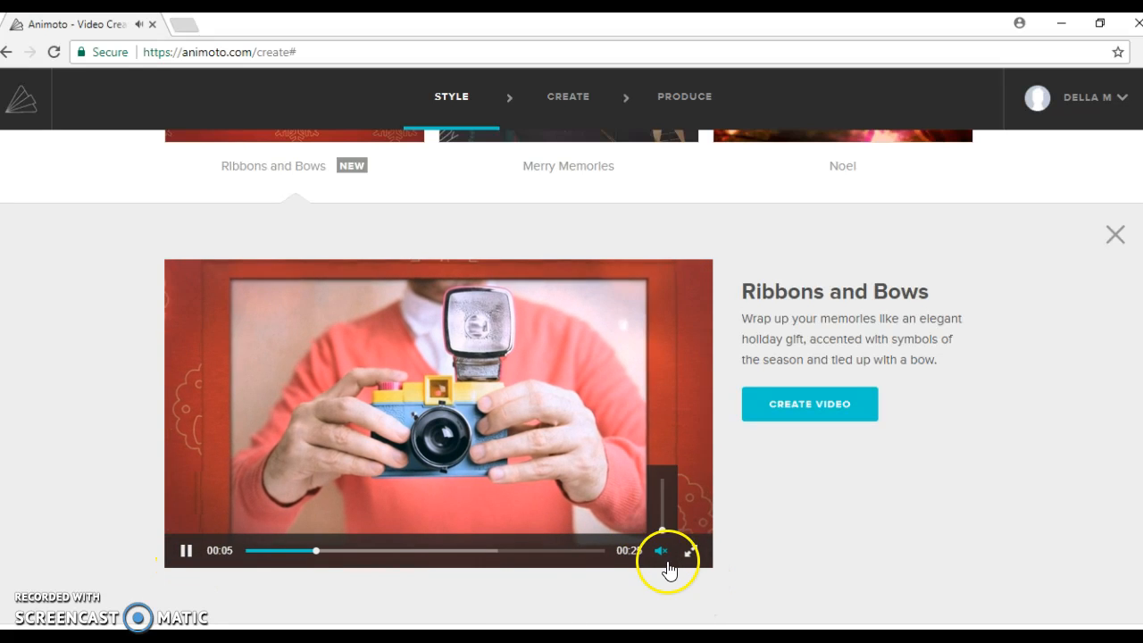
{"action": "left_click", "coordinate": [665, 546]}
{"action": "left_click_drag", "start_coordinate": [667, 479], "coordinate": [665, 529]}
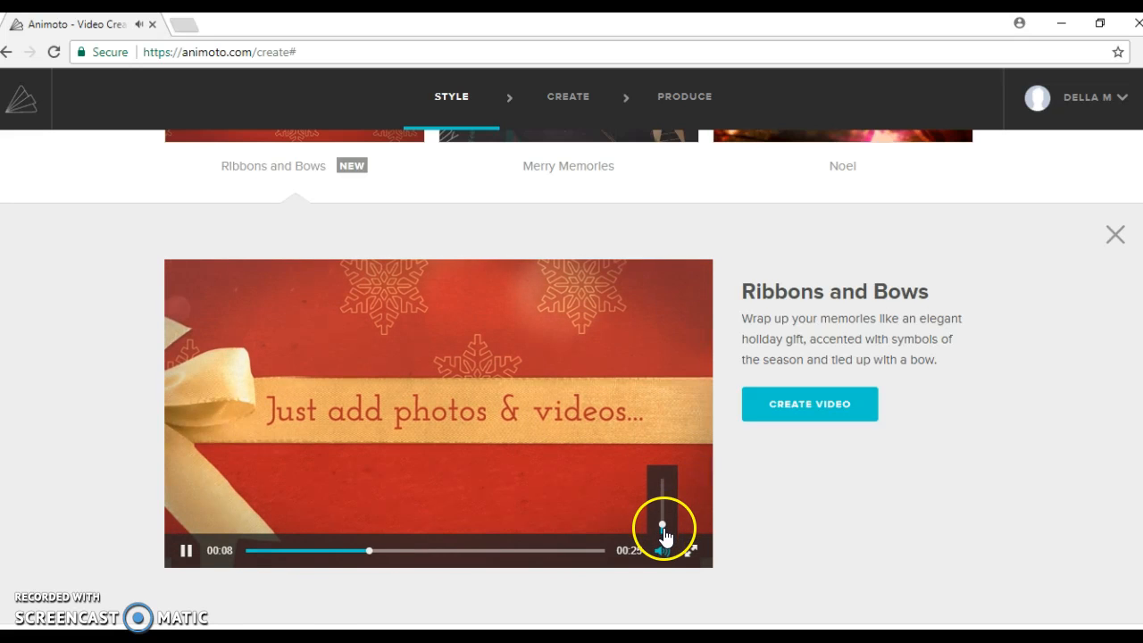
{"action": "left_click", "coordinate": [187, 552]}
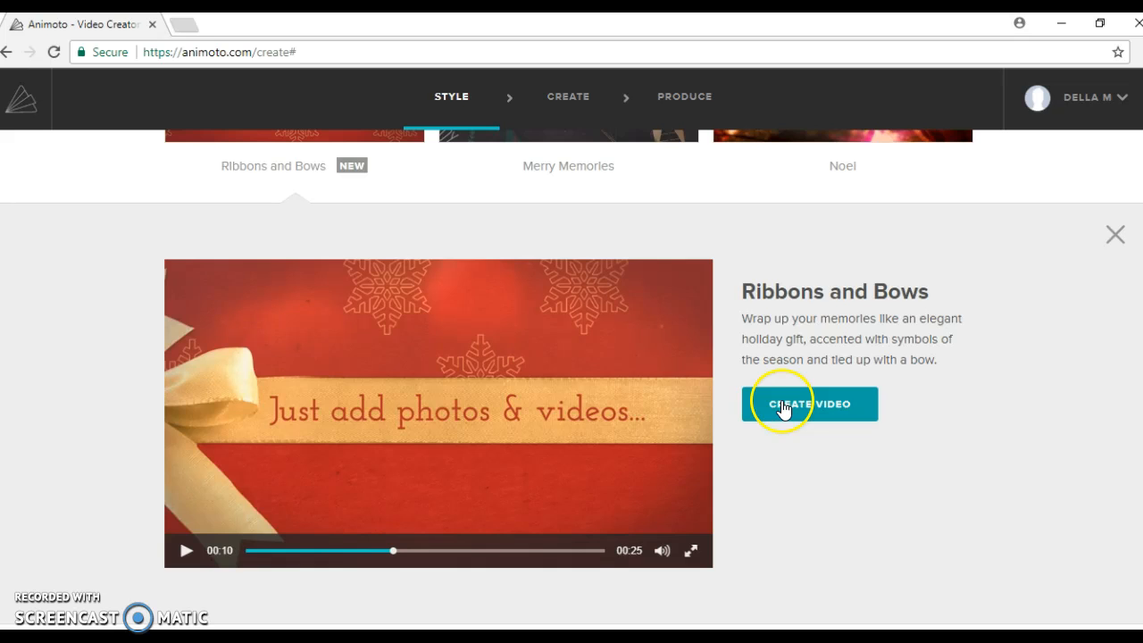
{"action": "left_click", "coordinate": [782, 409]}
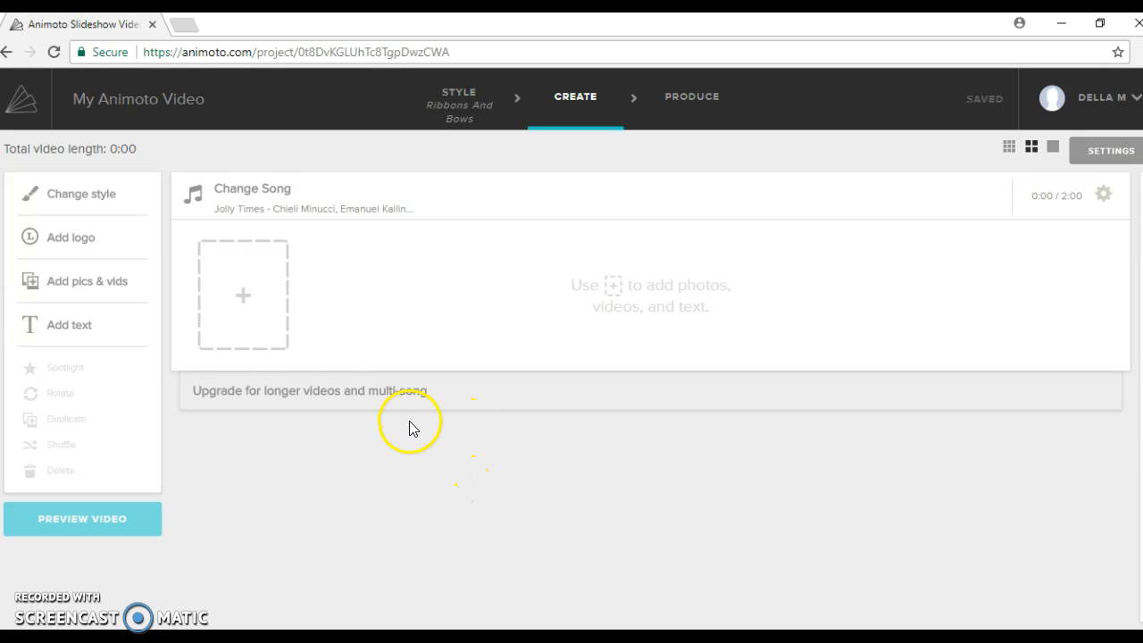
Step: Open the full music library and scroll through the song list
{"action": "left_click", "coordinate": [221, 195]}
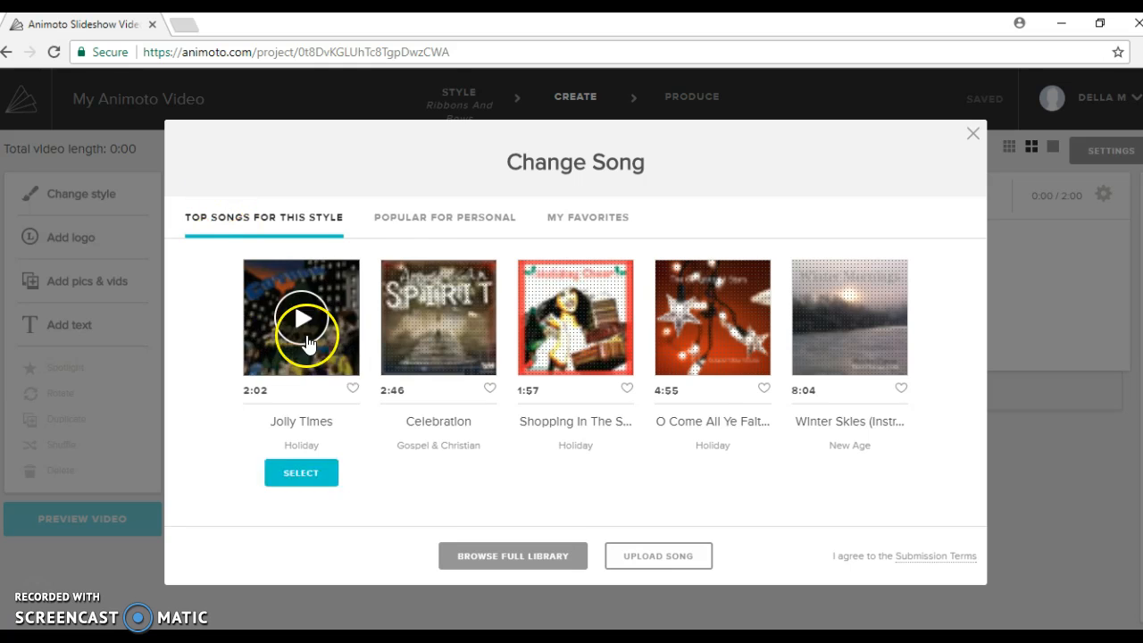
{"action": "mouse_move", "coordinate": [672, 485]}
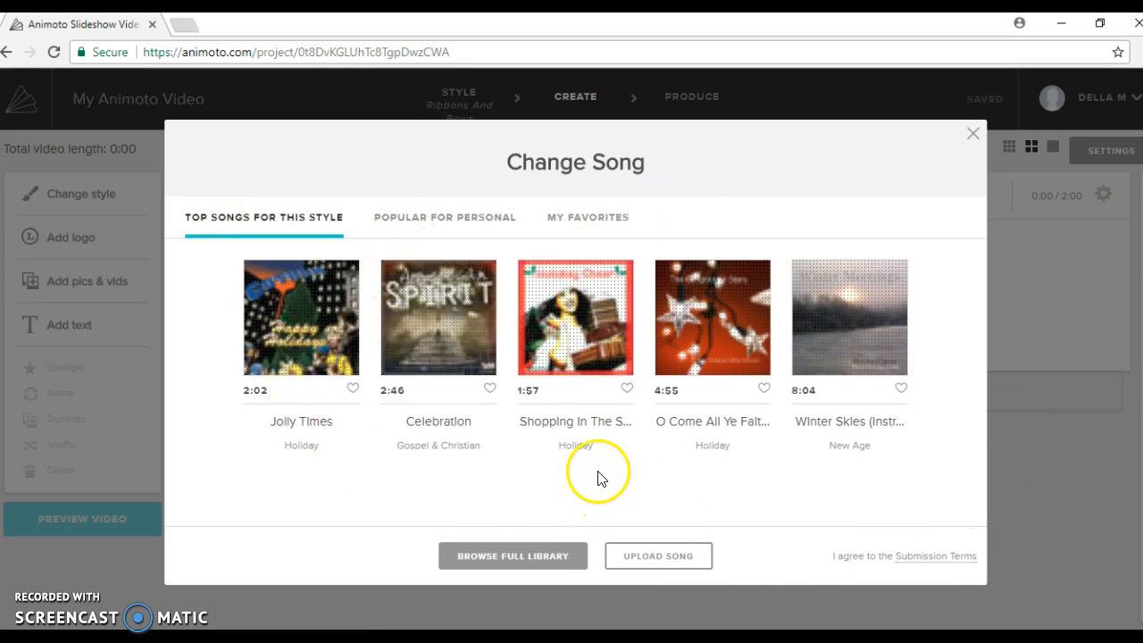
{"action": "left_click", "coordinate": [516, 558]}
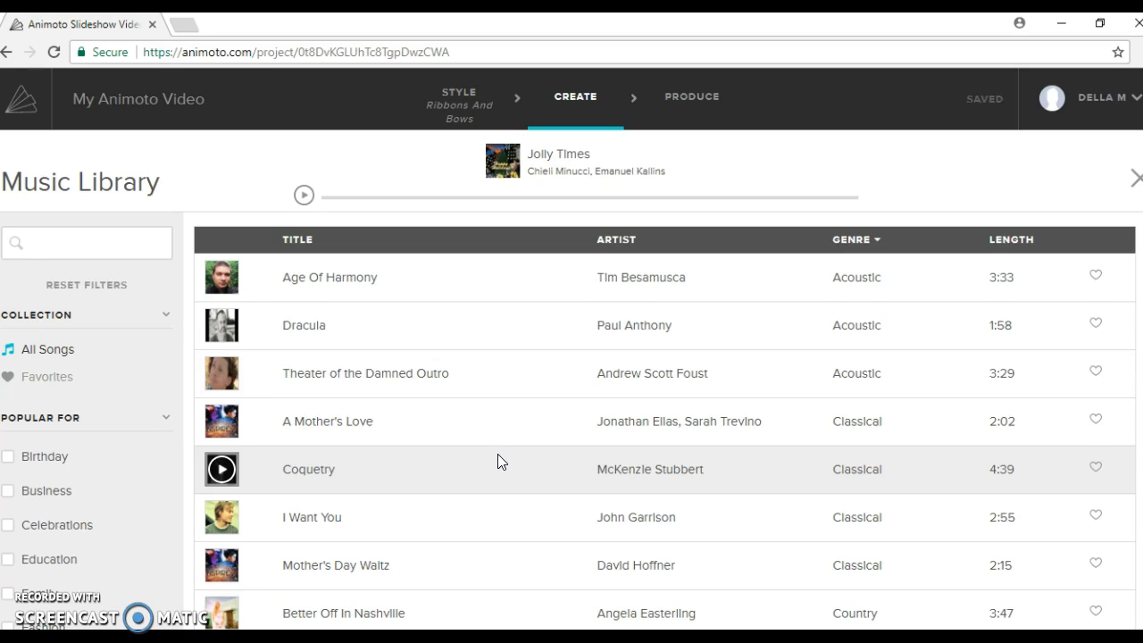
{"action": "scroll", "coordinate": [497, 454], "scroll_direction": "down", "scroll_amount": 4}
{"action": "scroll", "coordinate": [500, 454], "scroll_direction": "down", "scroll_amount": 5}
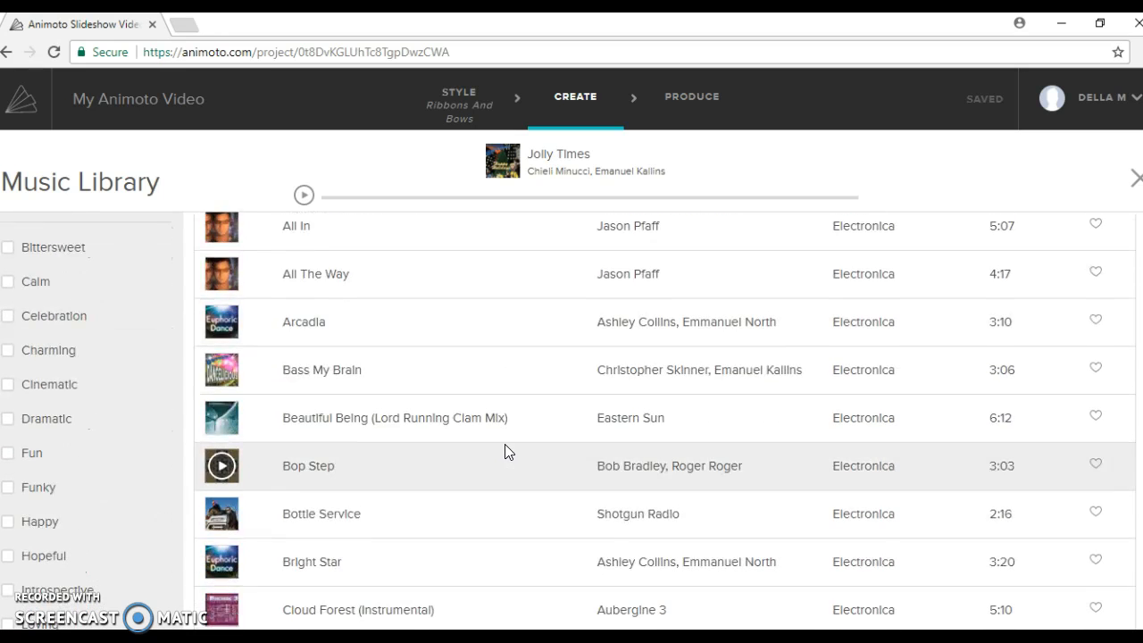
{"action": "scroll", "coordinate": [505, 451], "scroll_direction": "down", "scroll_amount": 4}
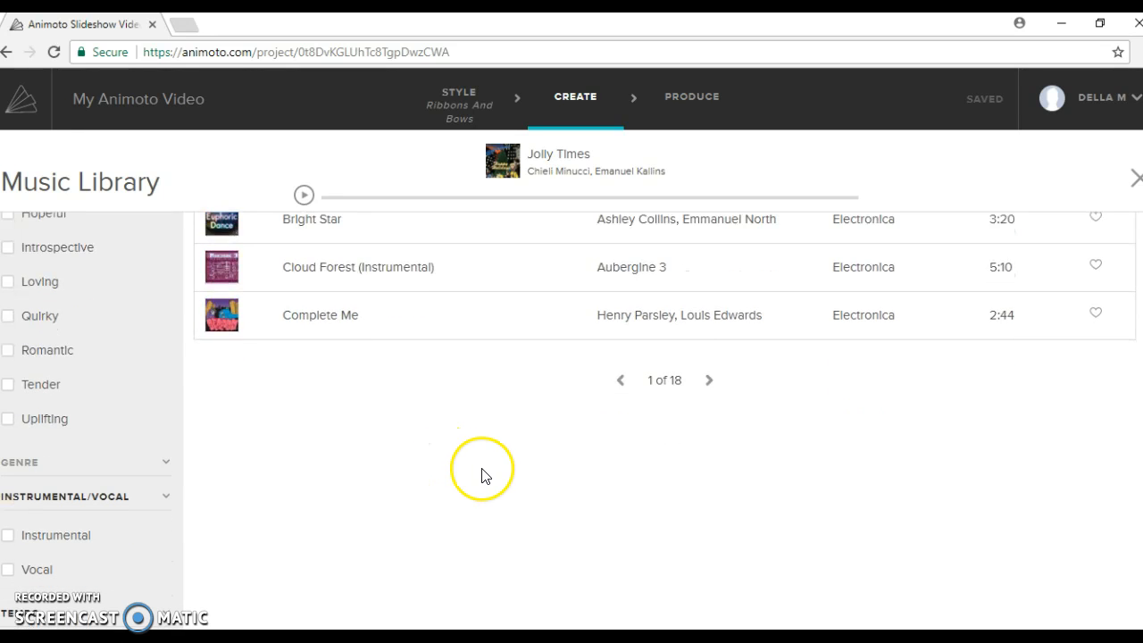
{"action": "scroll", "coordinate": [482, 474], "scroll_direction": "up", "scroll_amount": 5}
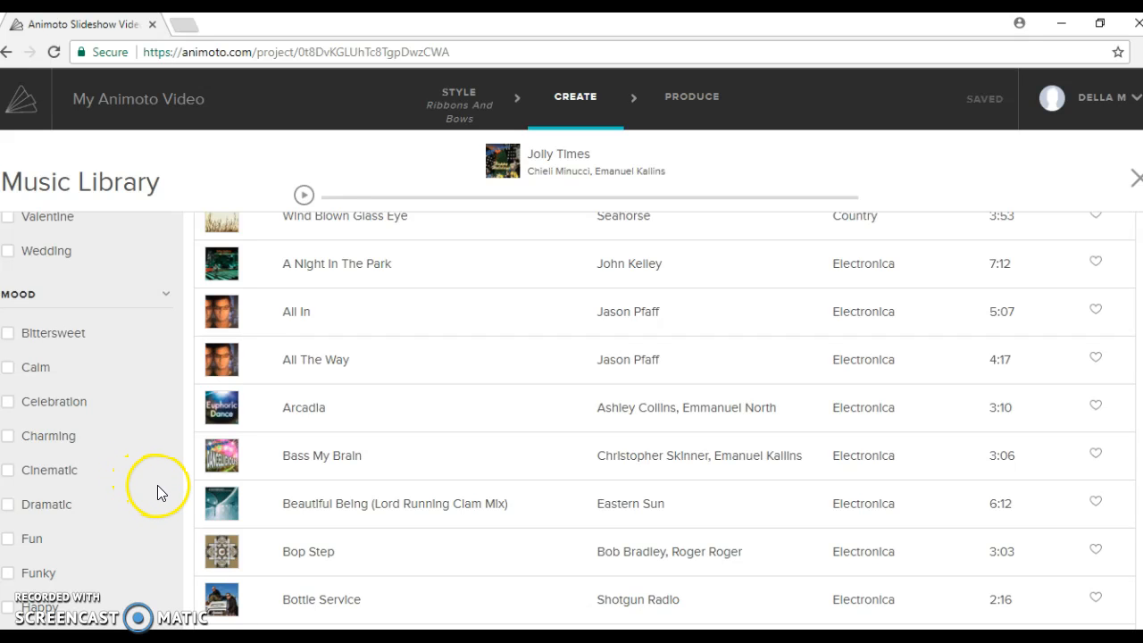
{"action": "scroll", "coordinate": [162, 489], "scroll_direction": "down", "scroll_amount": 3}
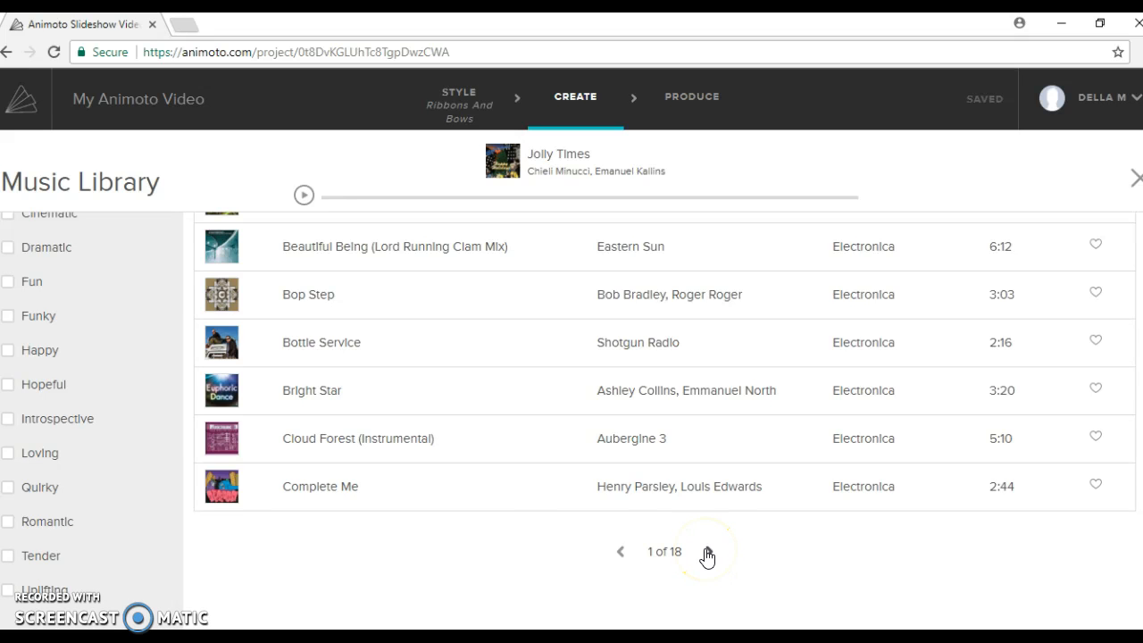
{"action": "scroll", "coordinate": [551, 519], "scroll_direction": "up", "scroll_amount": 3}
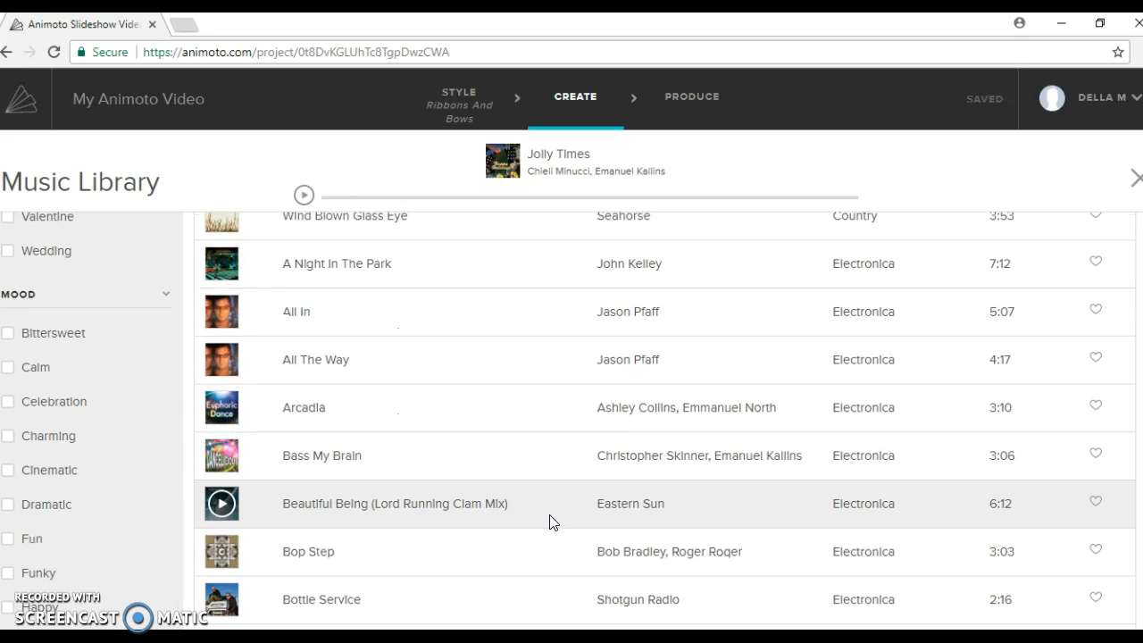
{"action": "scroll", "coordinate": [543, 518], "scroll_direction": "up", "scroll_amount": 1}
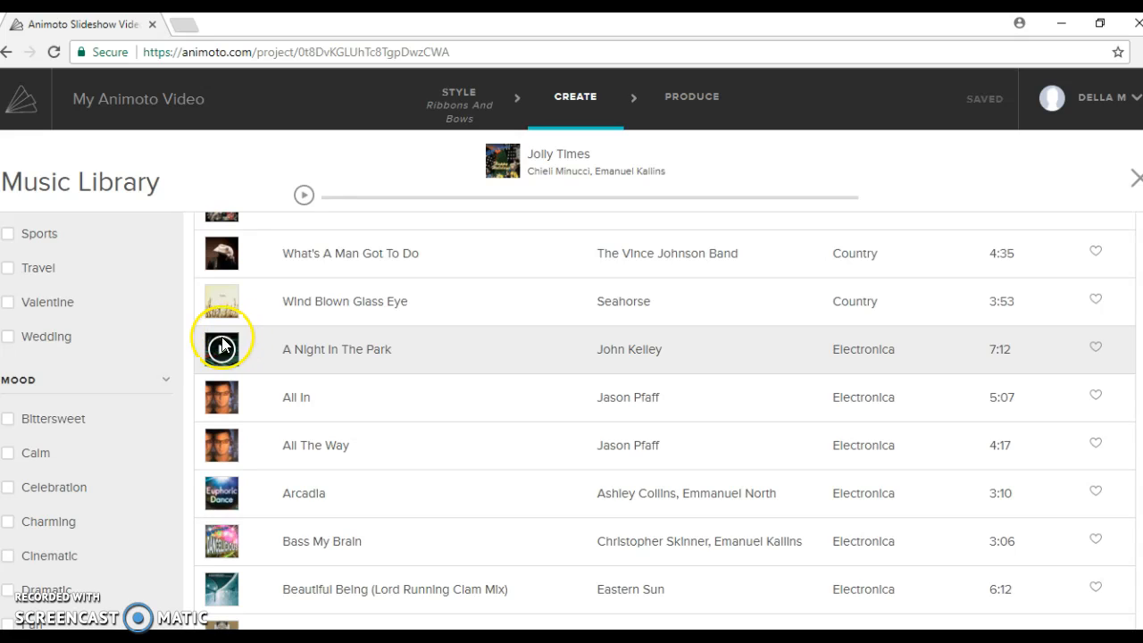
Step: Audition 'A Night In The Park', then play 'A Mother's Love'
{"action": "left_click", "coordinate": [220, 351]}
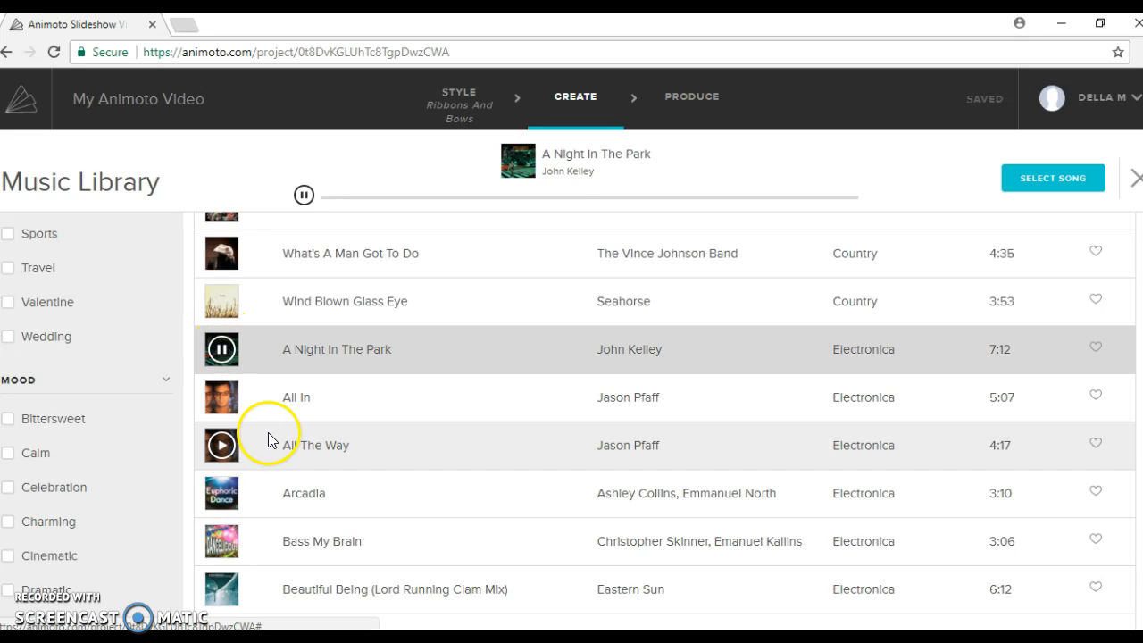
{"action": "left_click", "coordinate": [223, 351]}
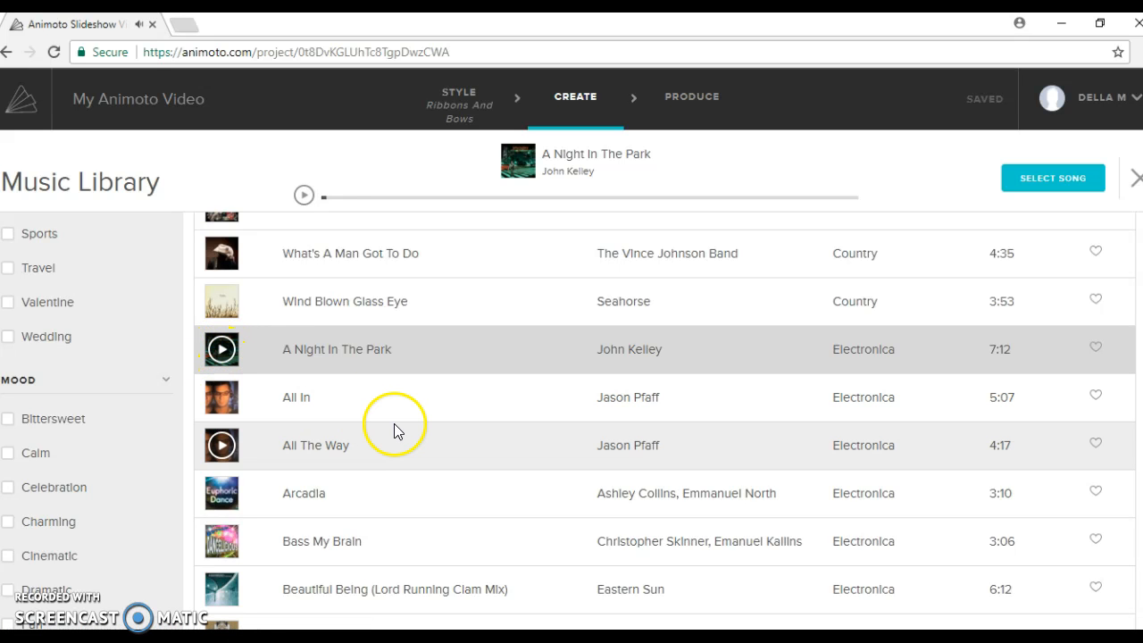
{"action": "scroll", "coordinate": [397, 423], "scroll_direction": "up", "scroll_amount": 3}
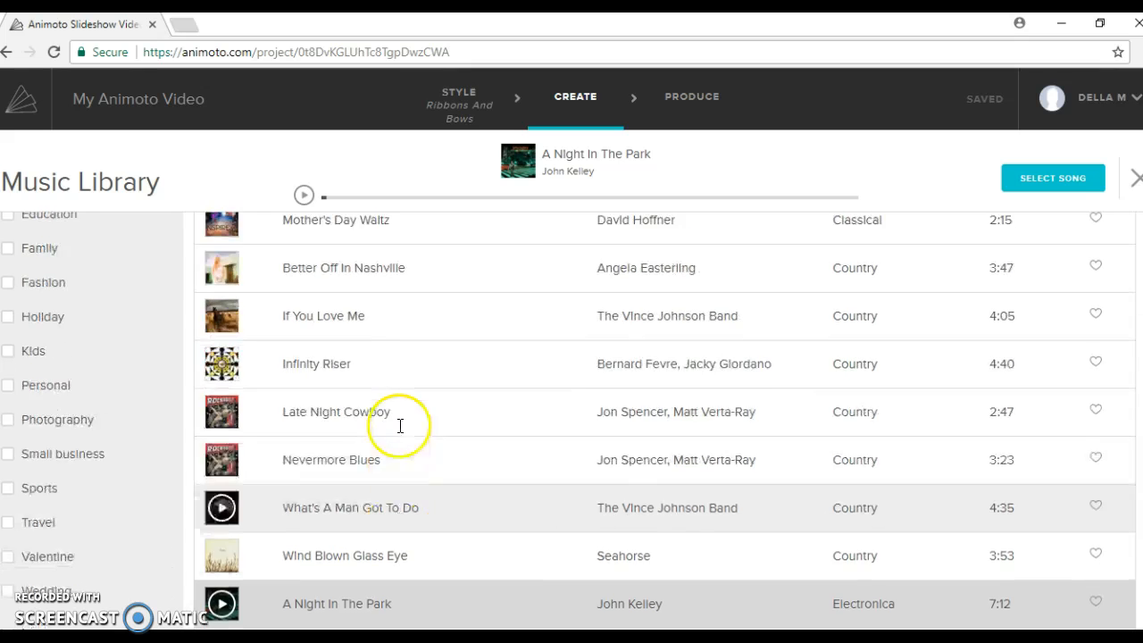
{"action": "scroll", "coordinate": [430, 474], "scroll_direction": "up", "scroll_amount": 2}
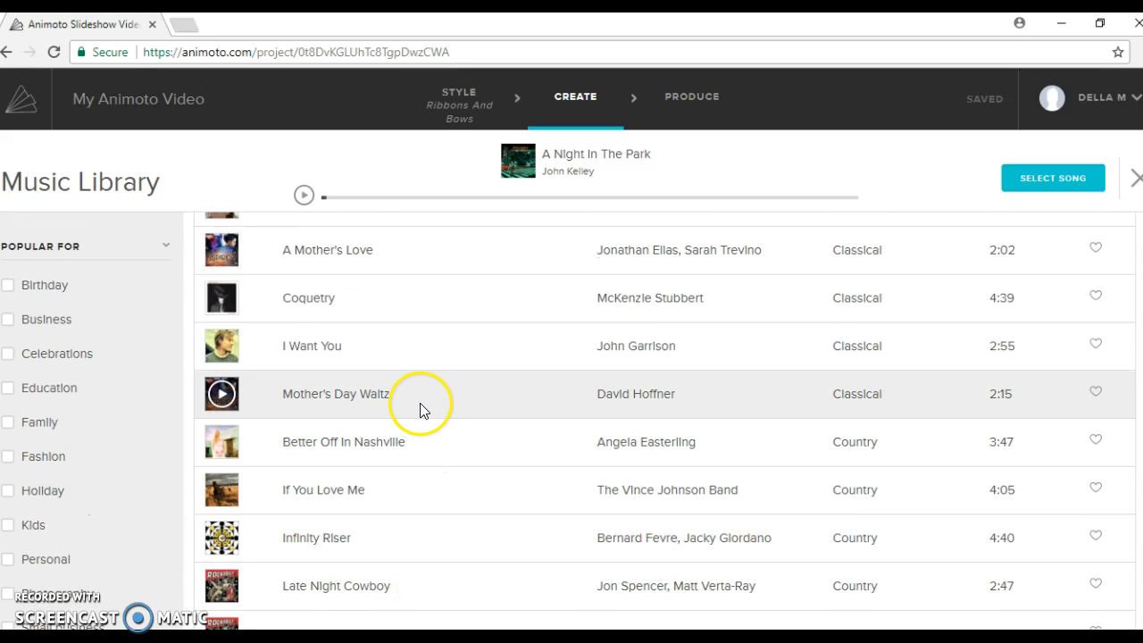
{"action": "scroll", "coordinate": [395, 454], "scroll_direction": "up", "scroll_amount": 1}
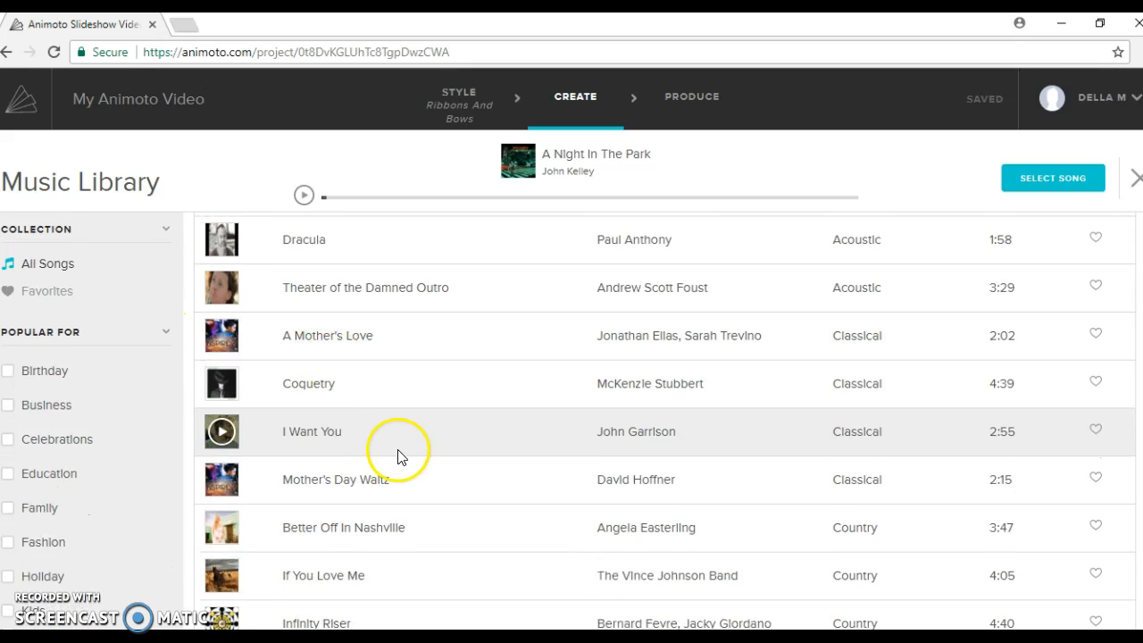
{"action": "left_click", "coordinate": [222, 336]}
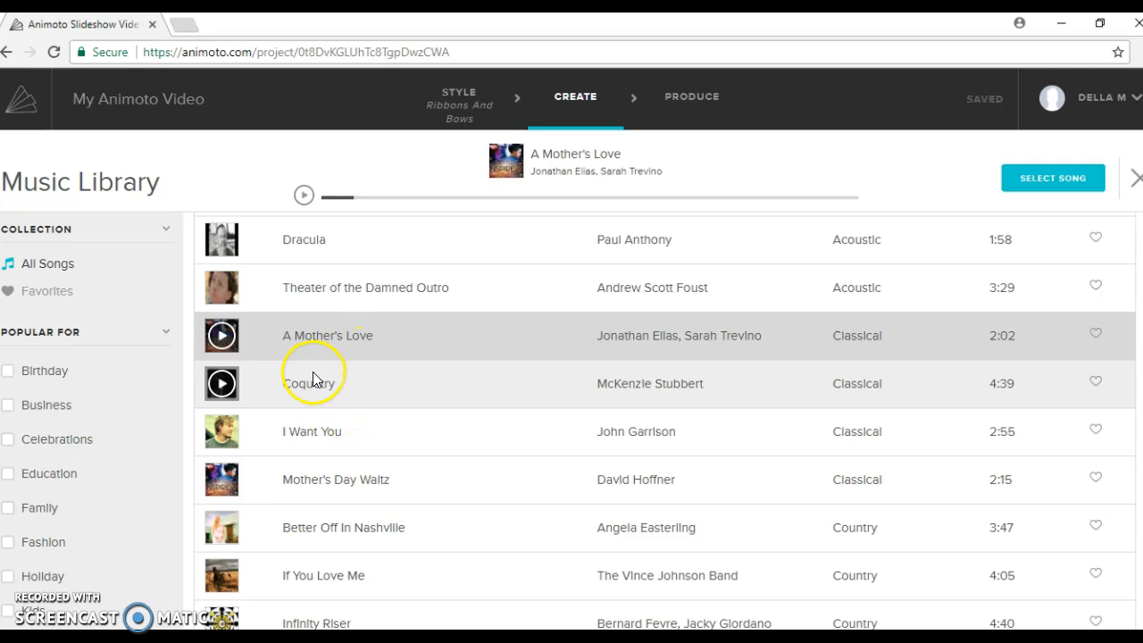
Step: Select 'A Mother's Love' as the song and return to the Create page
{"action": "left_click", "coordinate": [1035, 185]}
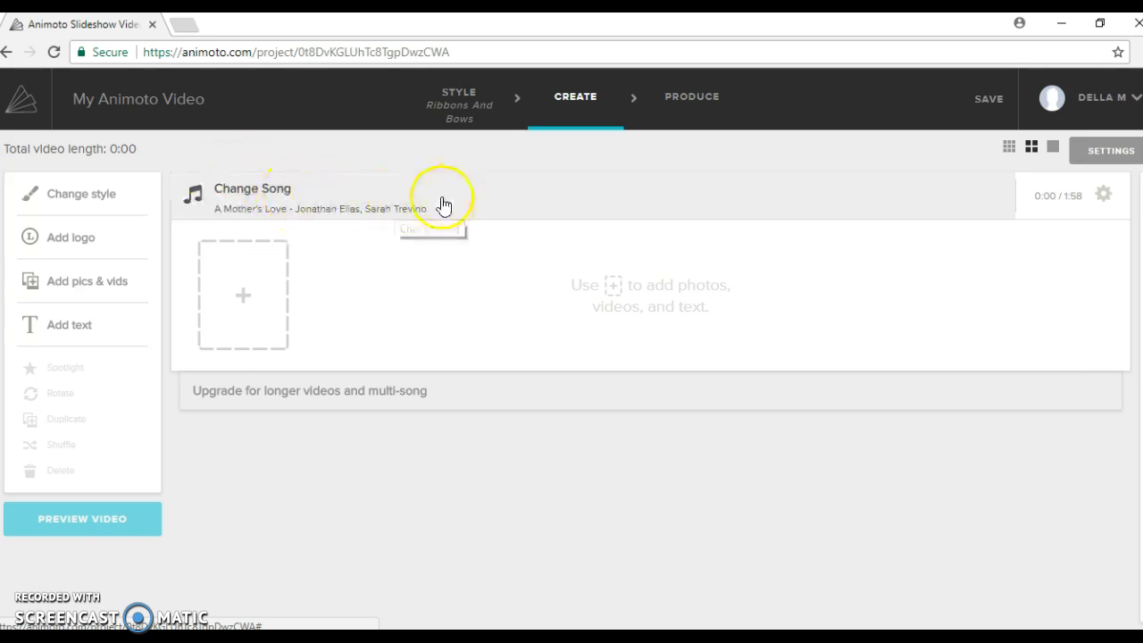
Step: Set image pacing to the middle tick between slow and fast, and save
{"action": "left_click", "coordinate": [1103, 195]}
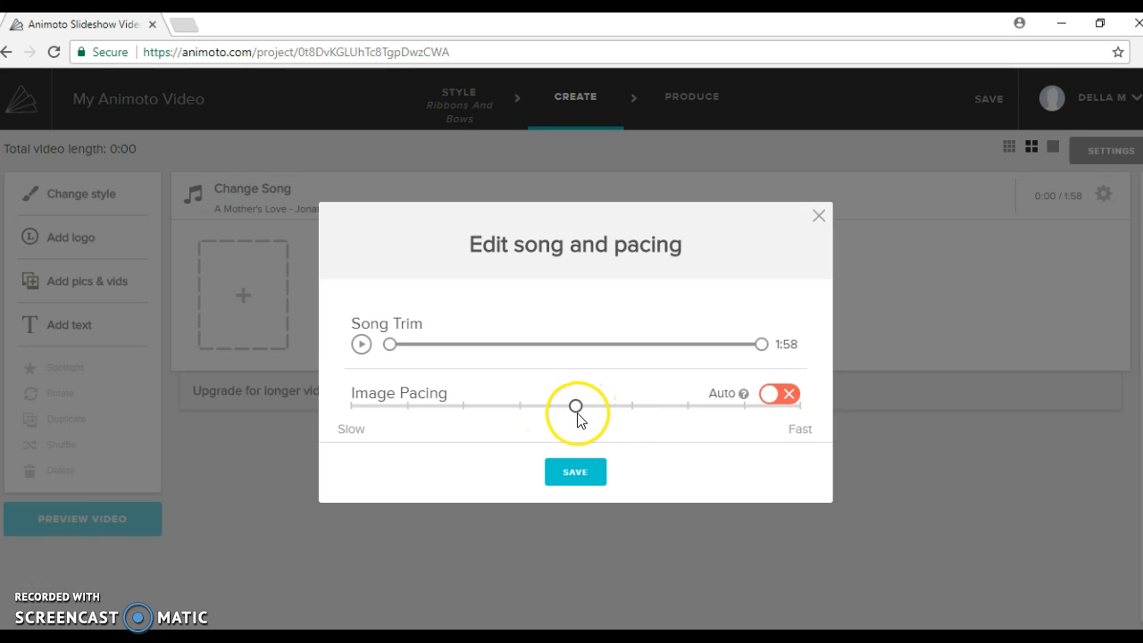
{"action": "left_click_drag", "start_coordinate": [576, 408], "coordinate": [408, 407]}
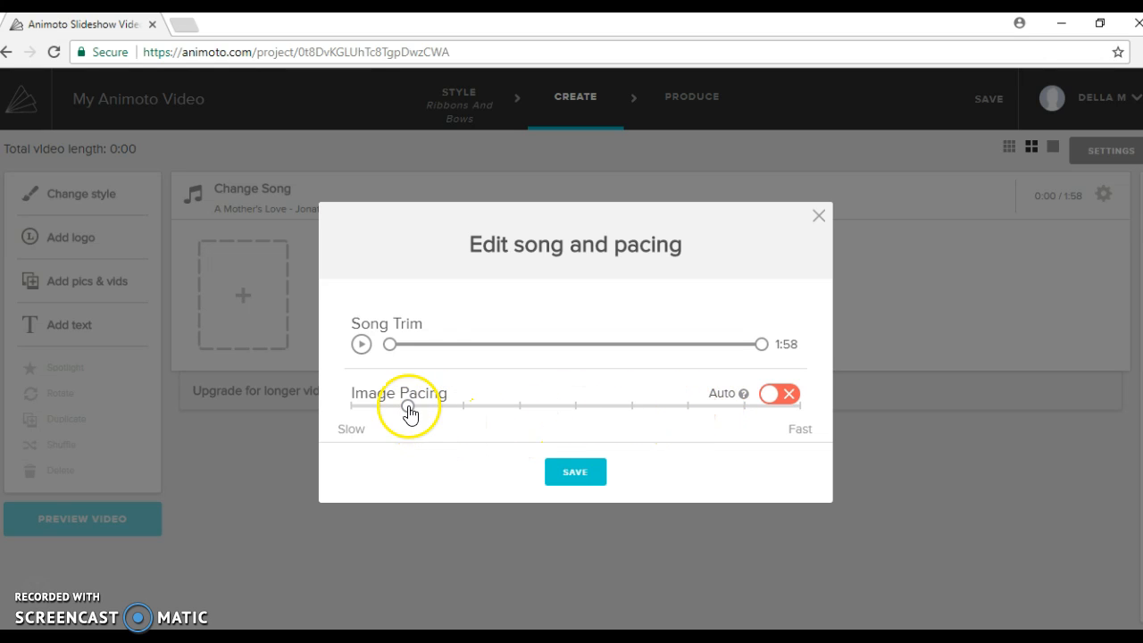
{"action": "left_click_drag", "start_coordinate": [407, 407], "coordinate": [582, 446]}
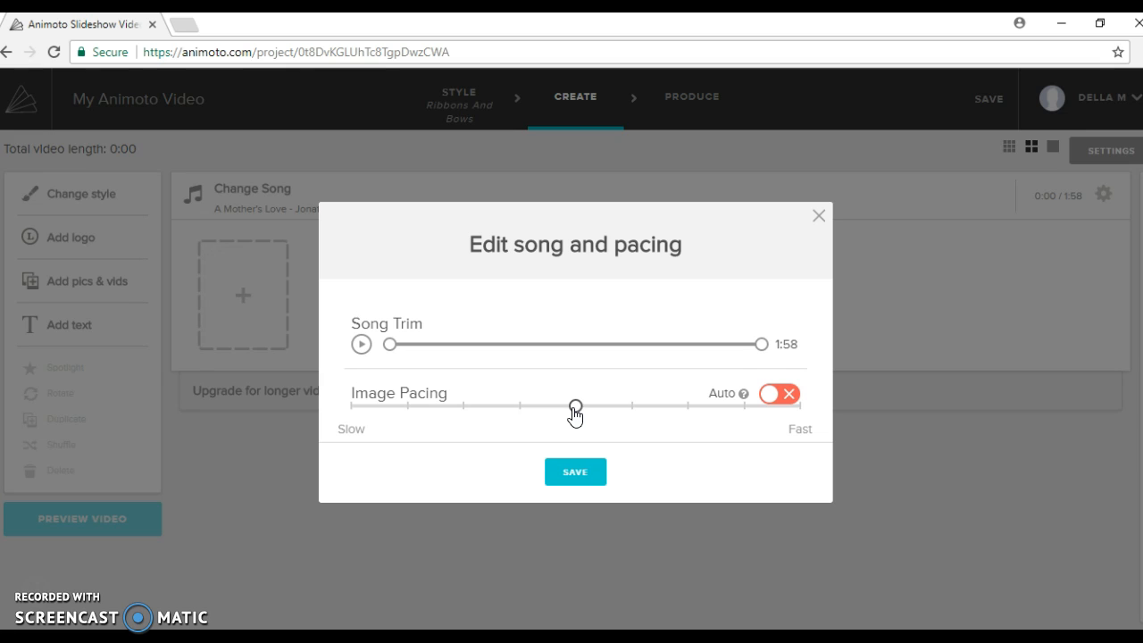
{"action": "left_click", "coordinate": [578, 470]}
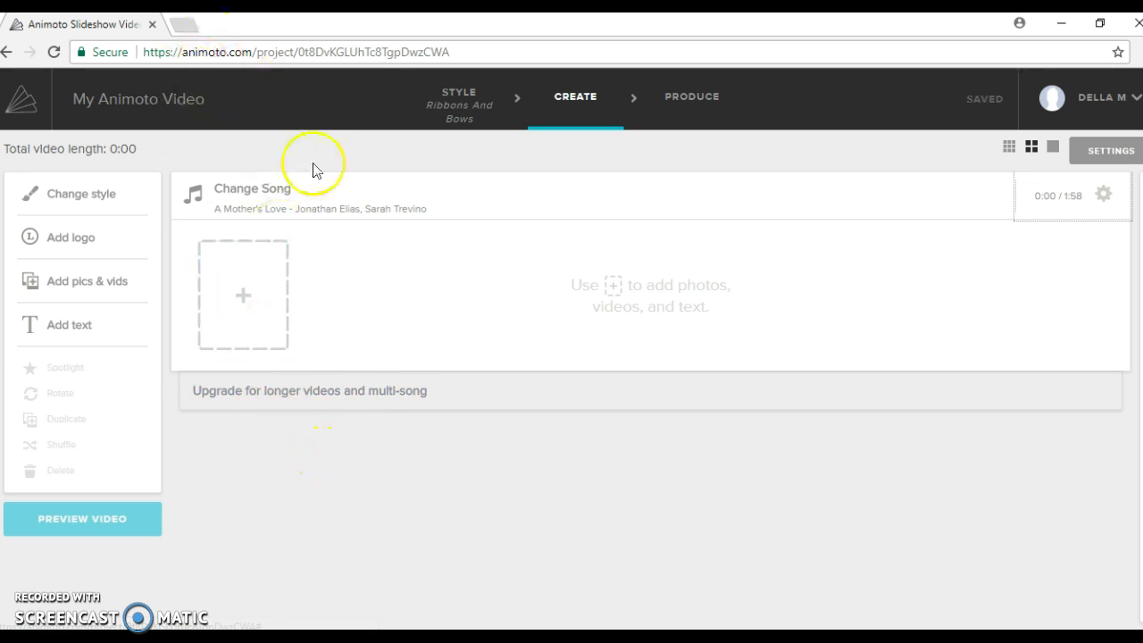
Step: Search Google Images for 'flowers' and start saving a pink blossom photo
{"action": "left_click", "coordinate": [185, 29]}
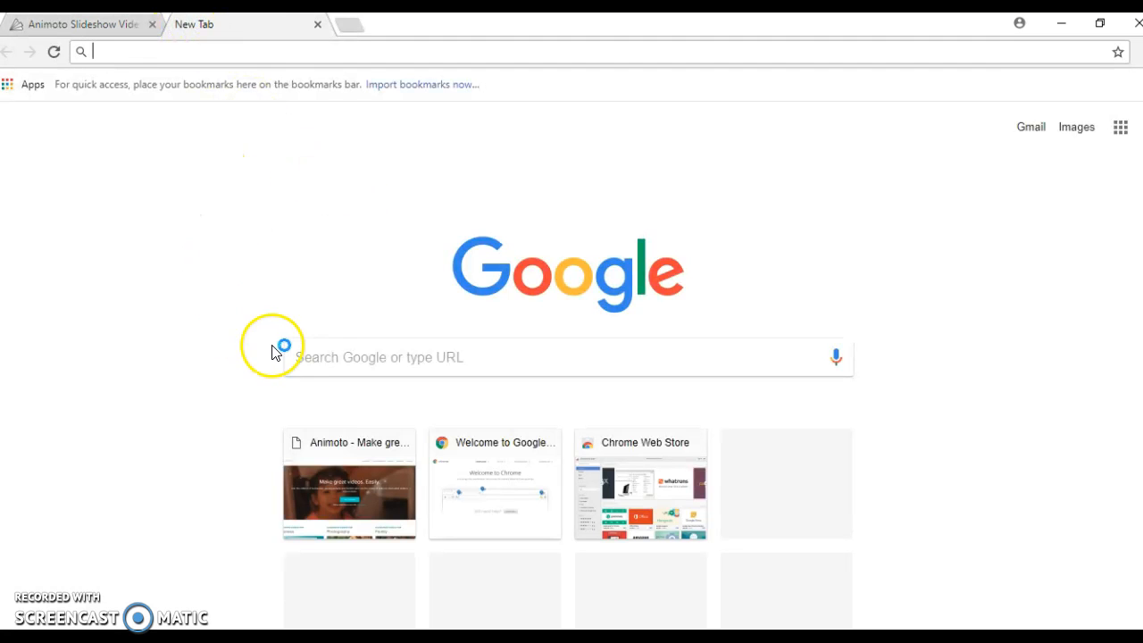
{"action": "left_click", "coordinate": [1074, 128]}
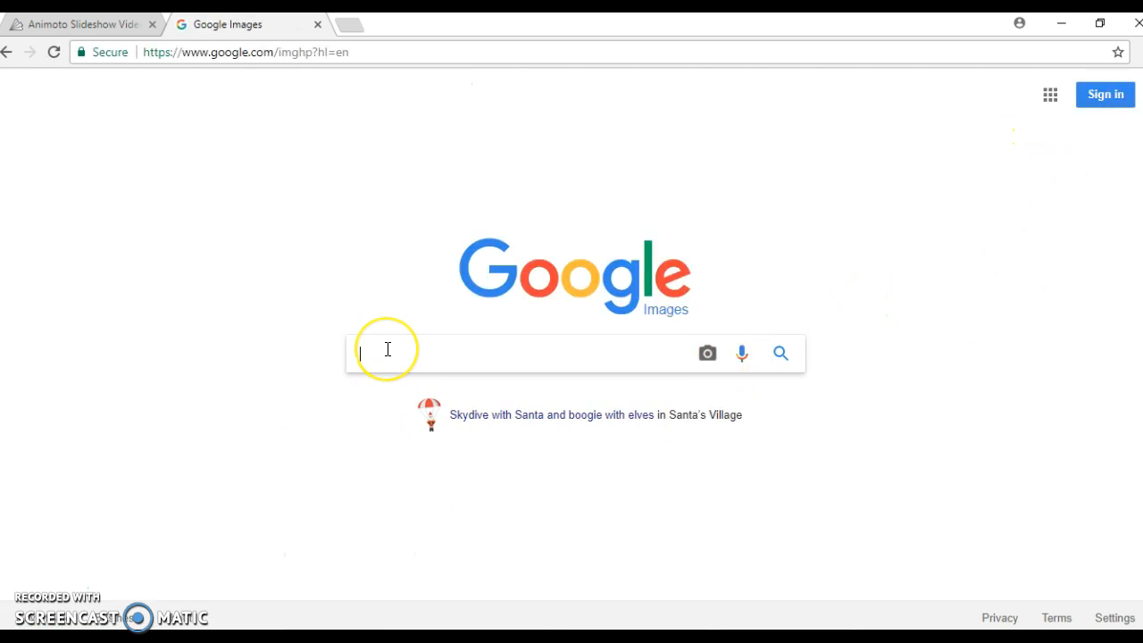
{"action": "type", "text": "flow"}
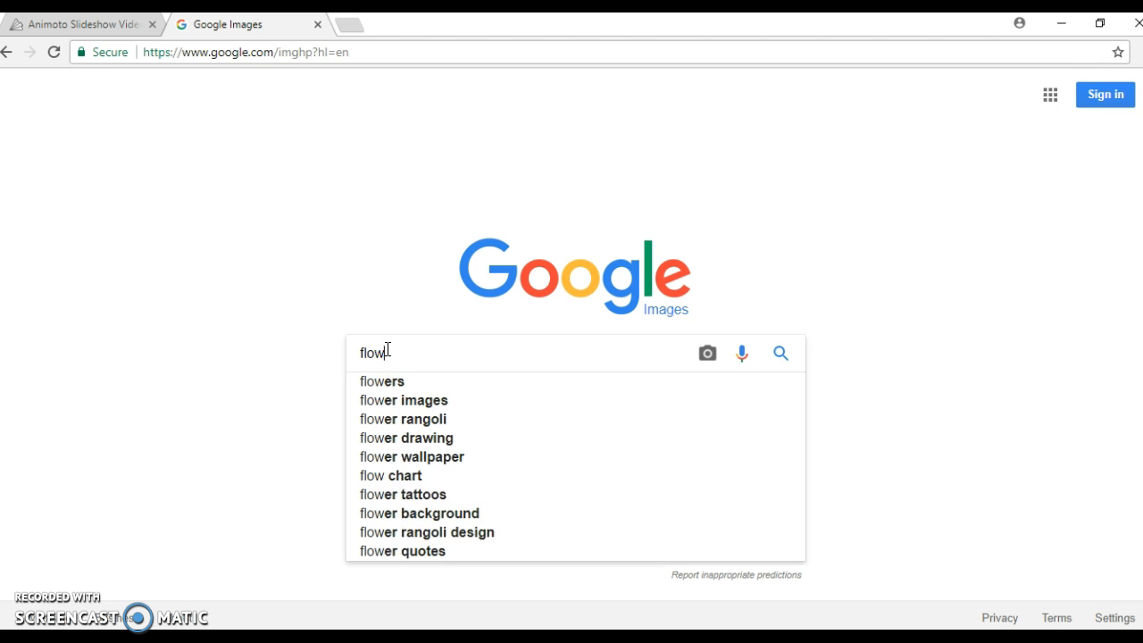
{"action": "type", "text": "ers"}
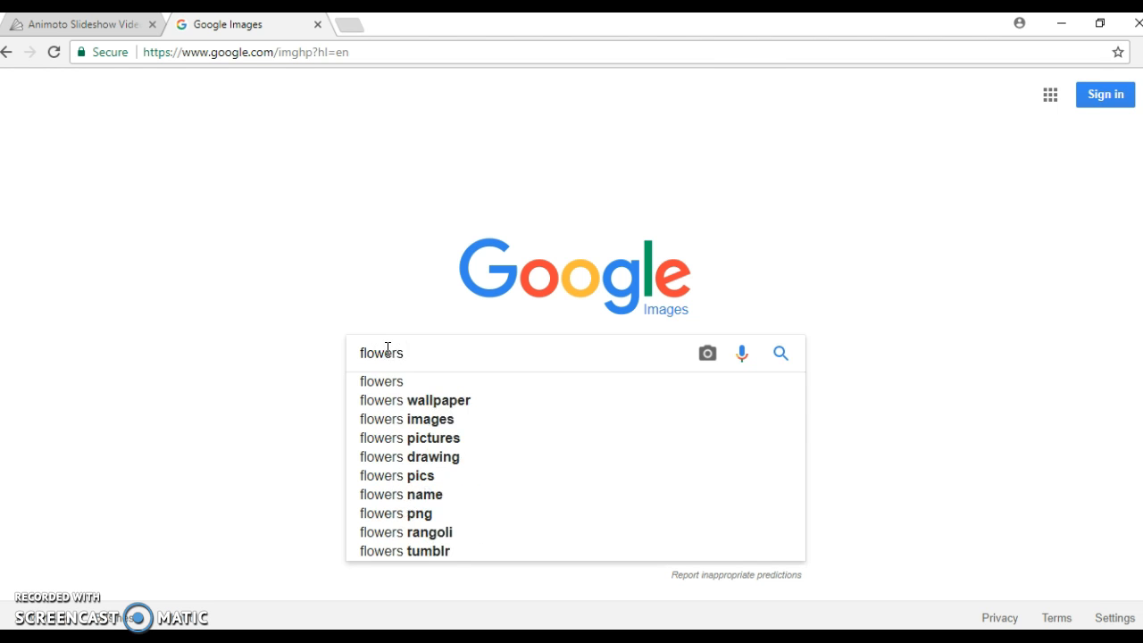
{"action": "key", "text": "Return"}
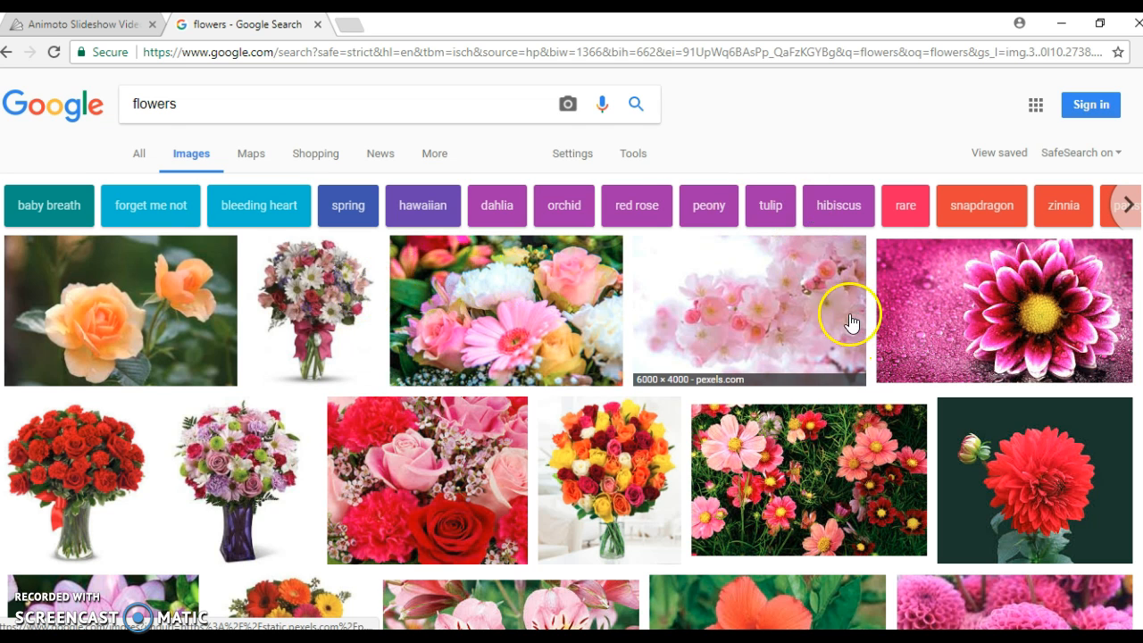
{"action": "right_click", "coordinate": [774, 293]}
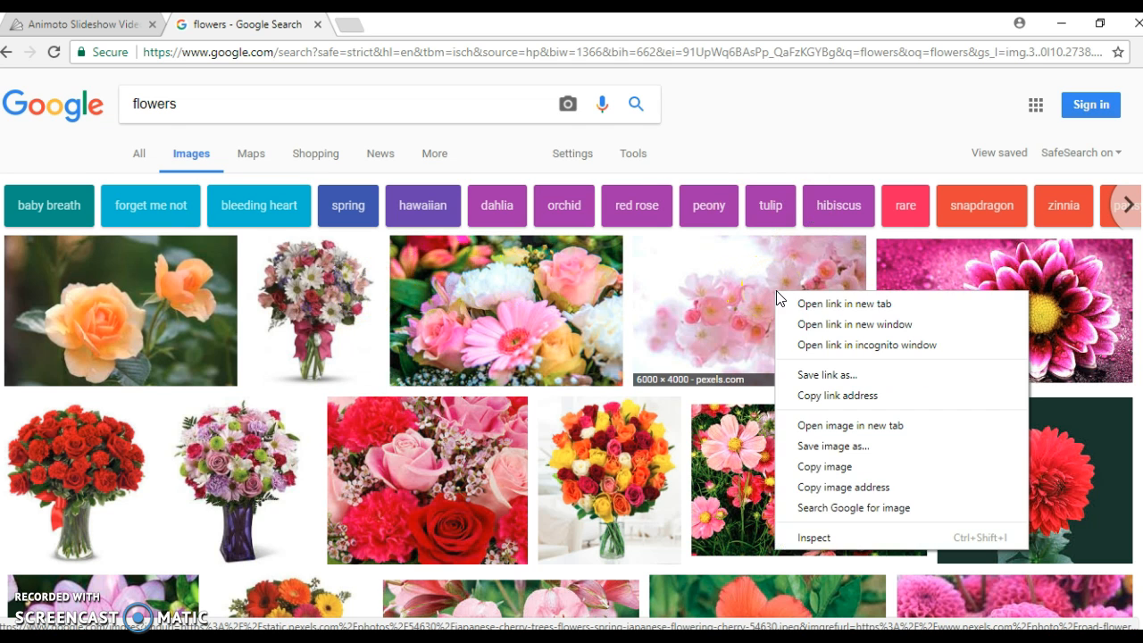
{"action": "left_click", "coordinate": [806, 445]}
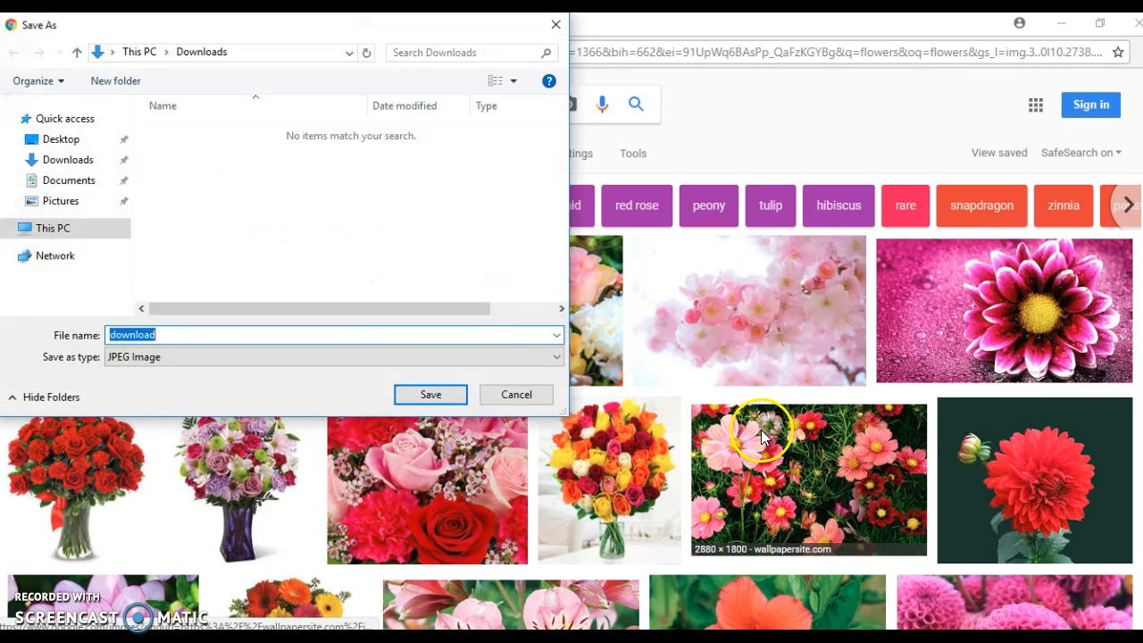
Step: Browse to the Animoto folder on the personal network drive as the save location
{"action": "left_click", "coordinate": [79, 230]}
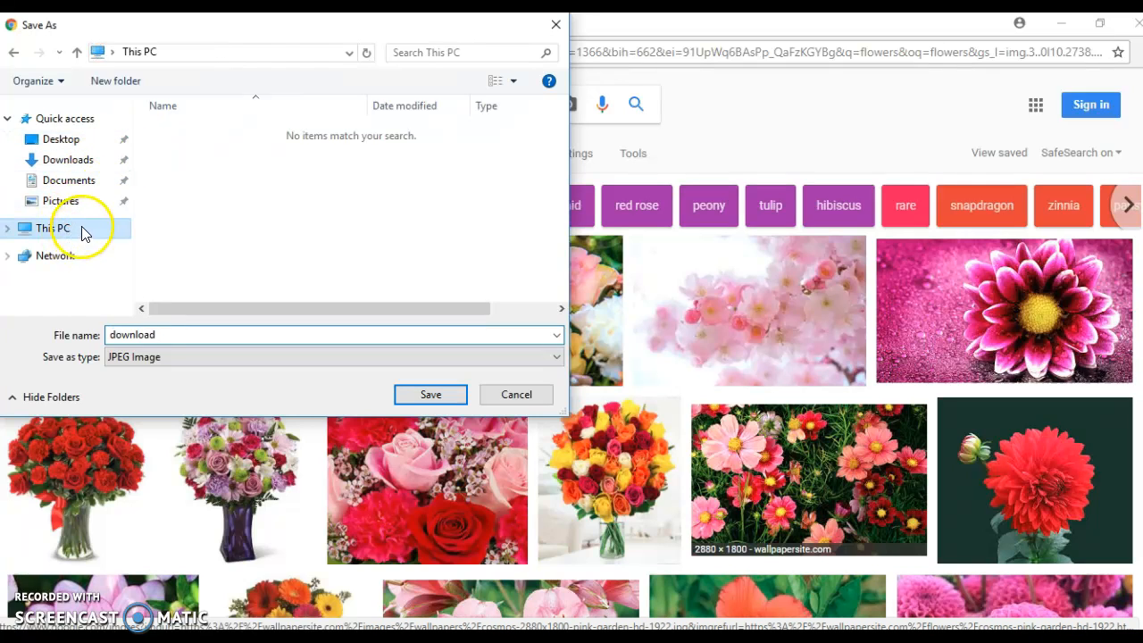
{"action": "scroll", "coordinate": [295, 272], "scroll_direction": "down", "scroll_amount": 2}
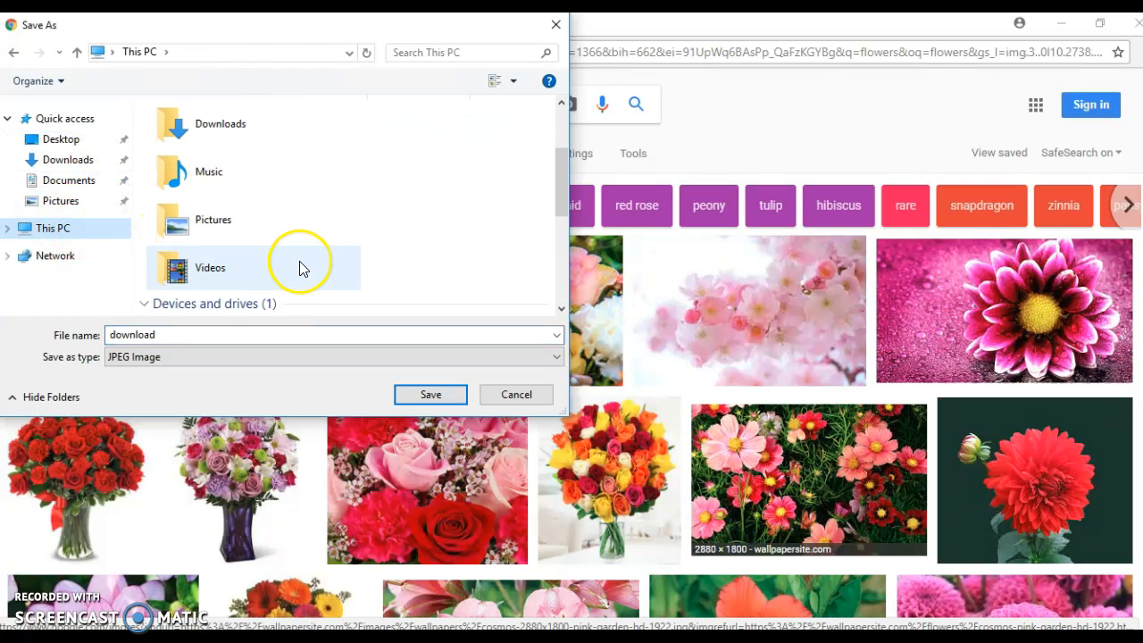
{"action": "scroll", "coordinate": [249, 287], "scroll_direction": "down", "scroll_amount": 2}
{"action": "left_click", "coordinate": [243, 291]}
{"action": "double_click", "coordinate": [243, 291]}
{"action": "left_click", "coordinate": [197, 134]}
{"action": "left_click", "coordinate": [195, 132]}
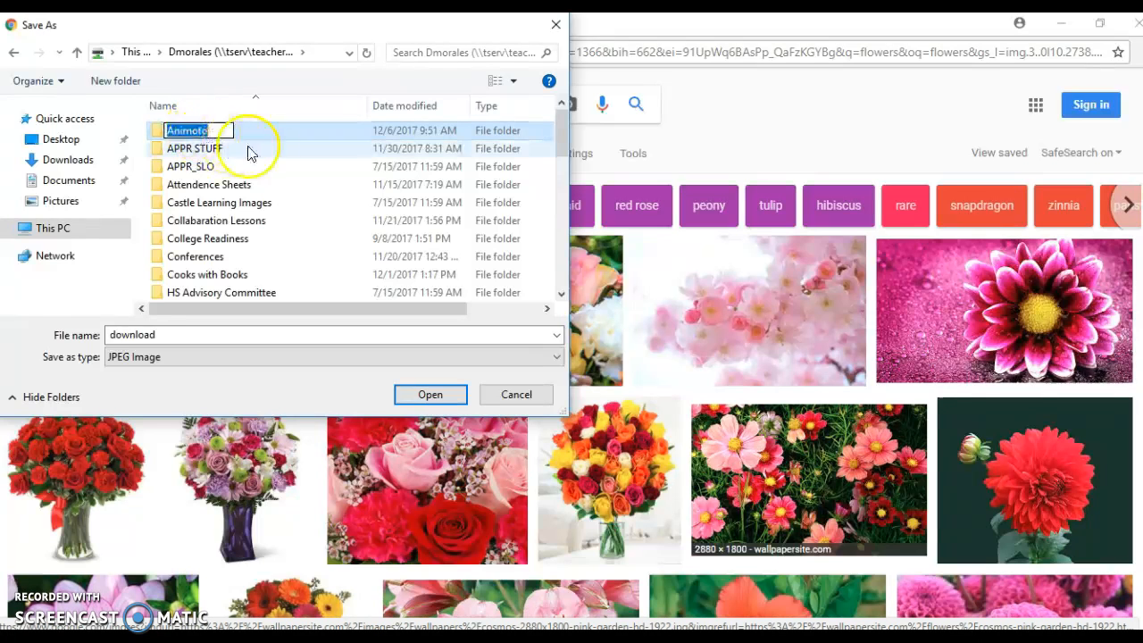
{"action": "left_click", "coordinate": [268, 141]}
{"action": "double_click", "coordinate": [267, 141]}
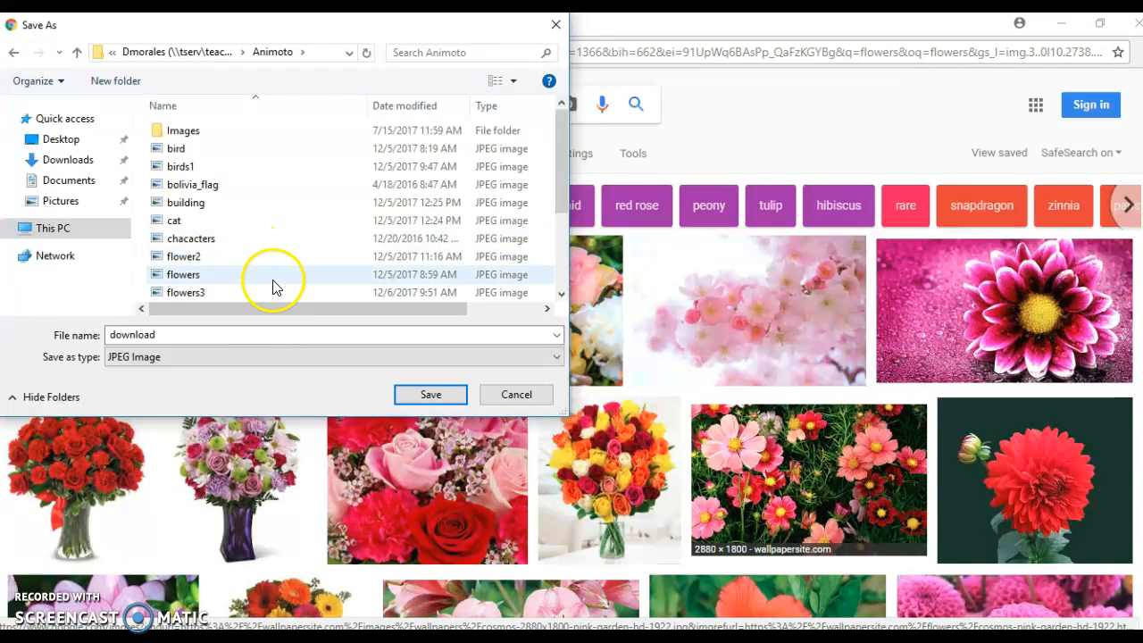
Step: Save the blossom picture as 'flowers', overwriting the existing flowers file
{"action": "double_click", "coordinate": [180, 335]}
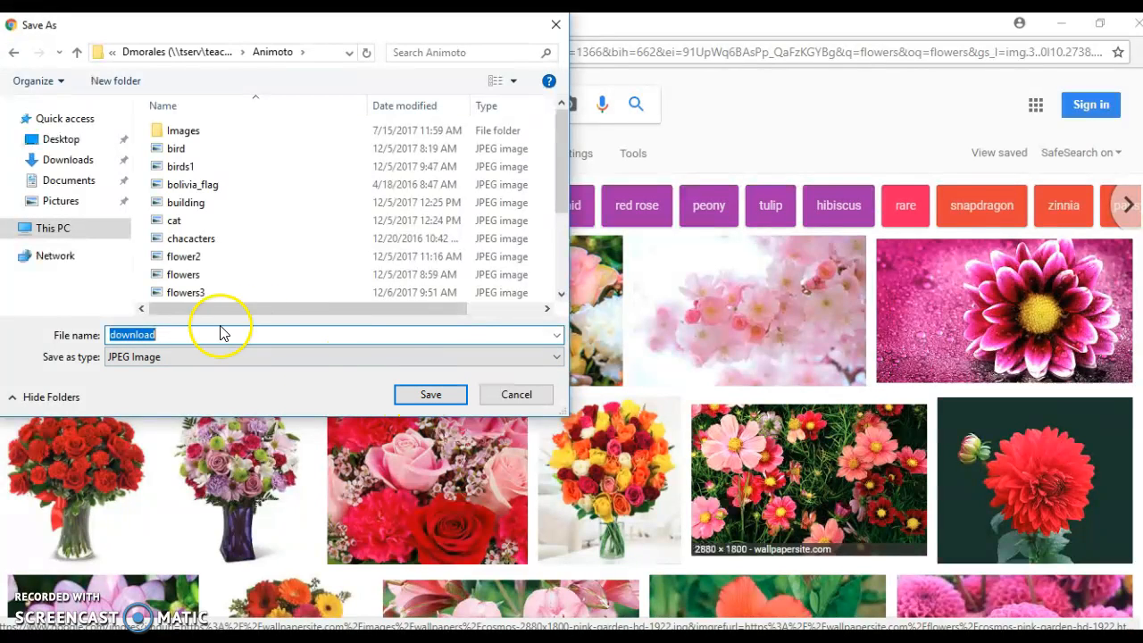
{"action": "type", "text": "flowe"}
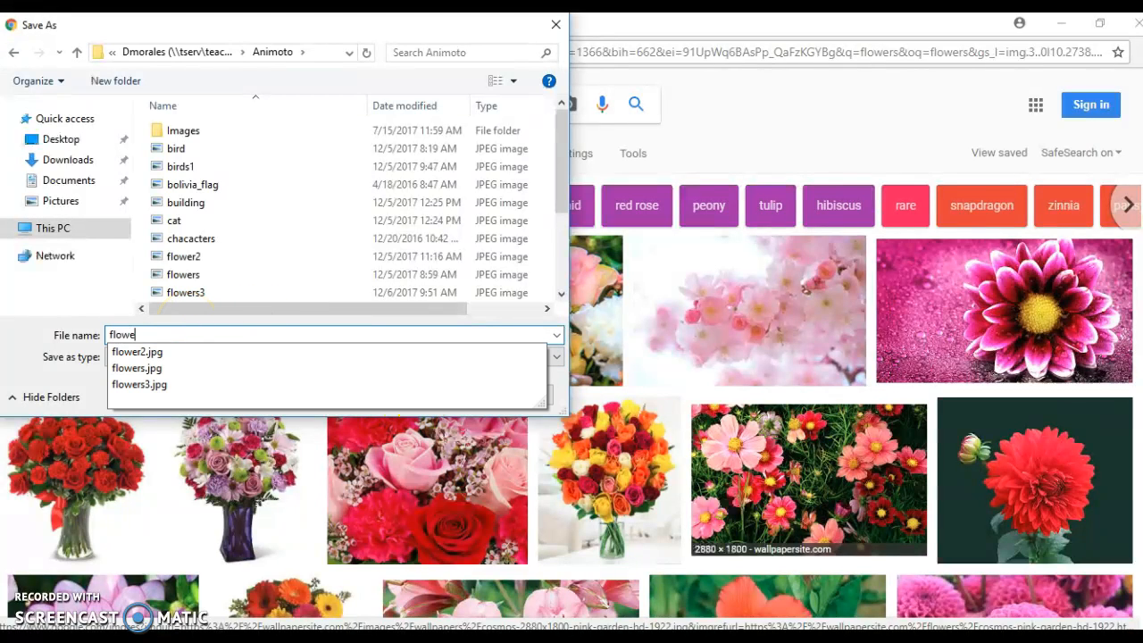
{"action": "type", "text": "rs"}
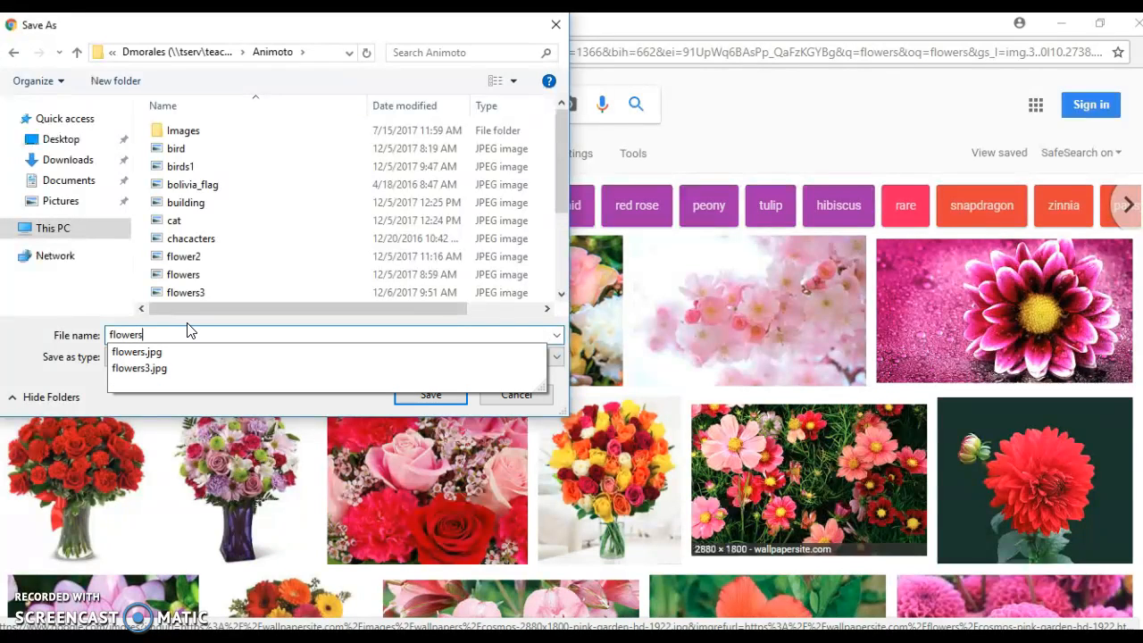
{"action": "left_click", "coordinate": [397, 395]}
{"action": "left_click", "coordinate": [624, 334]}
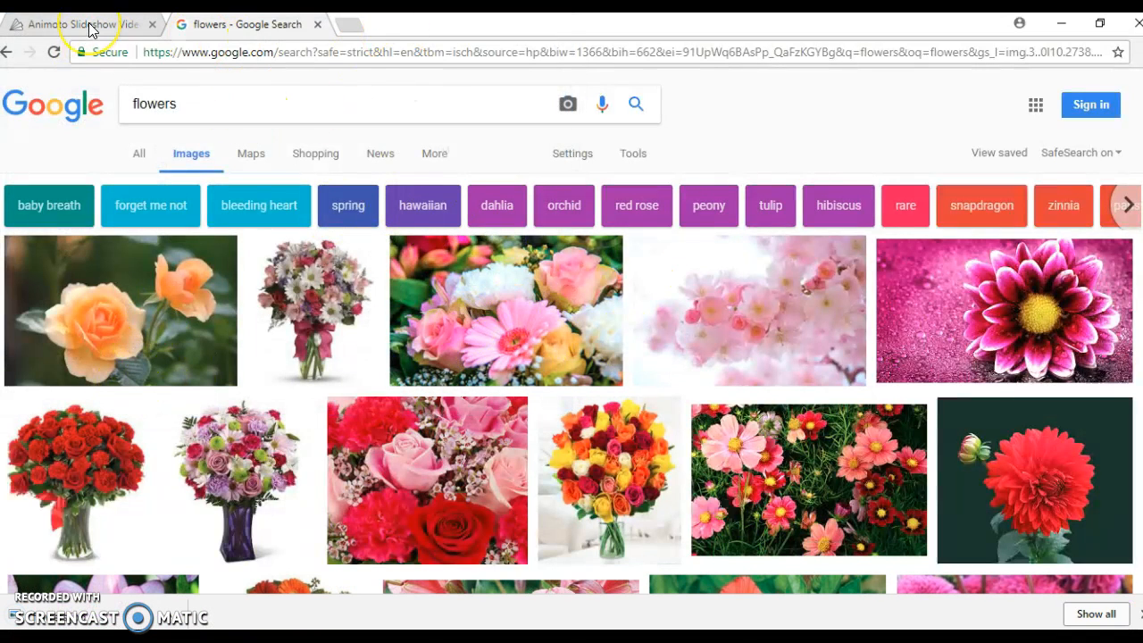
Step: Upload flowers.jpg from the computer as the storyboard's first slide
{"action": "left_click", "coordinate": [89, 27]}
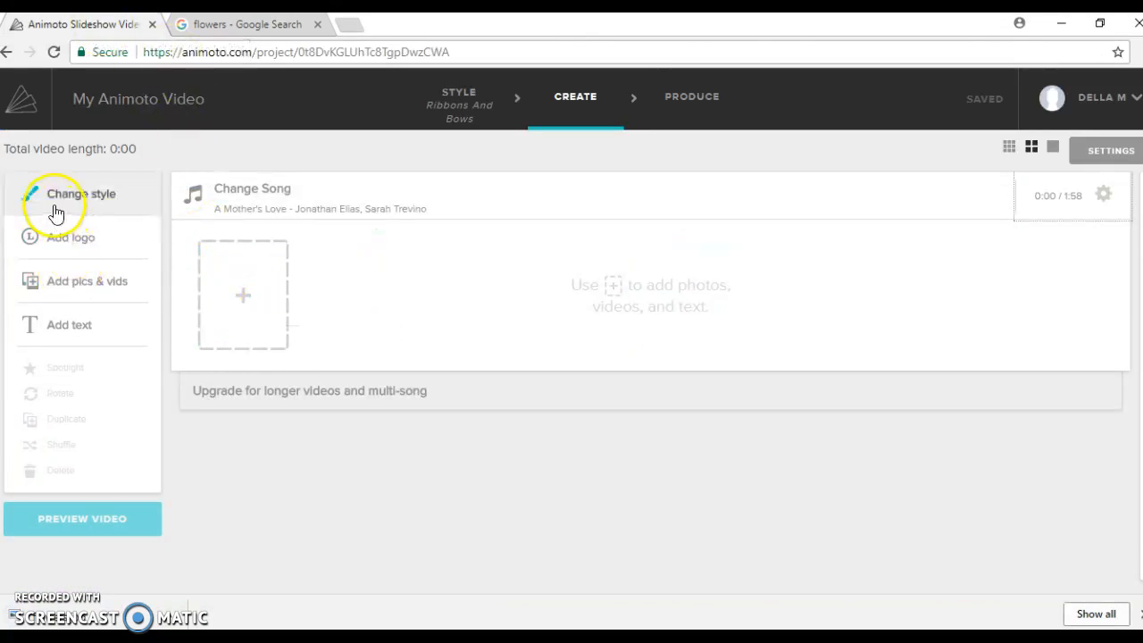
{"action": "left_click", "coordinate": [53, 283]}
{"action": "left_click", "coordinate": [518, 259]}
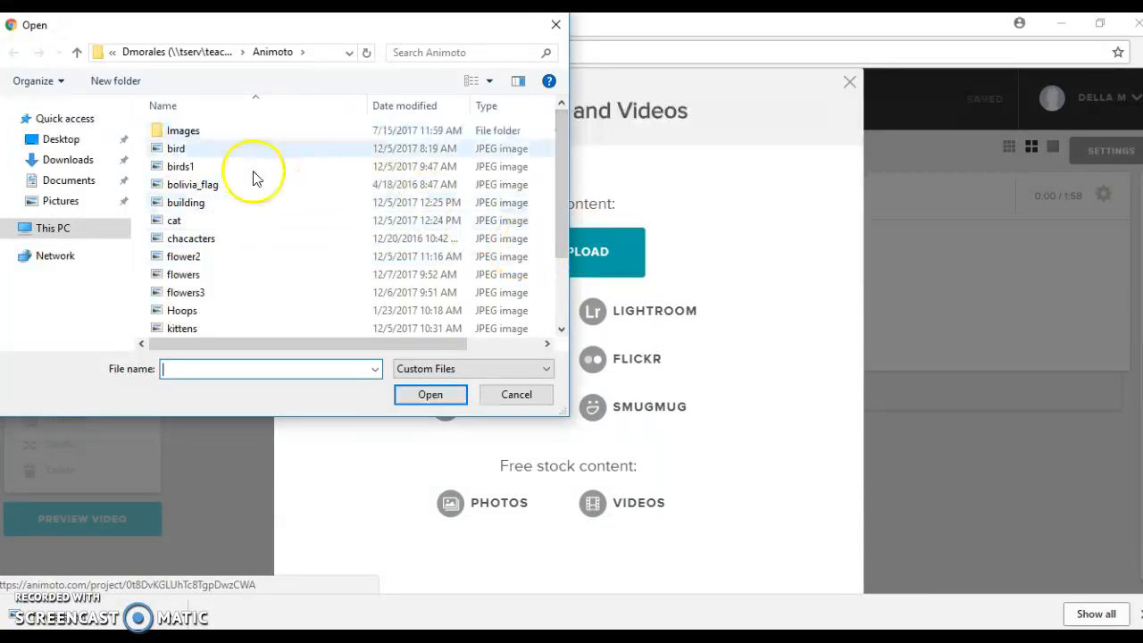
{"action": "left_click", "coordinate": [195, 275]}
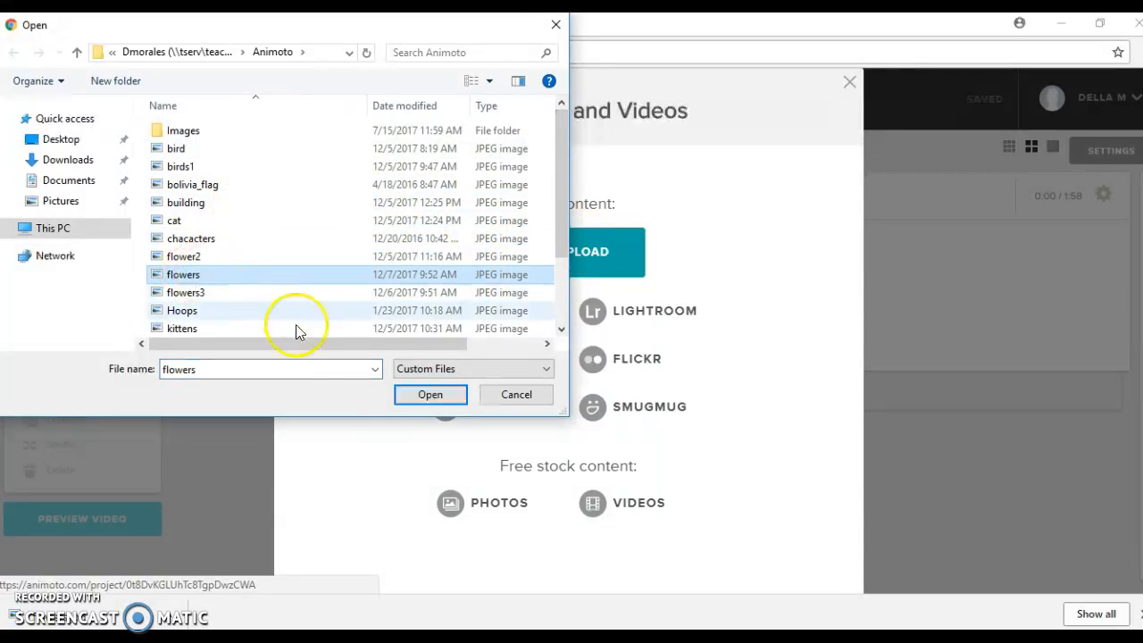
{"action": "left_click", "coordinate": [428, 395]}
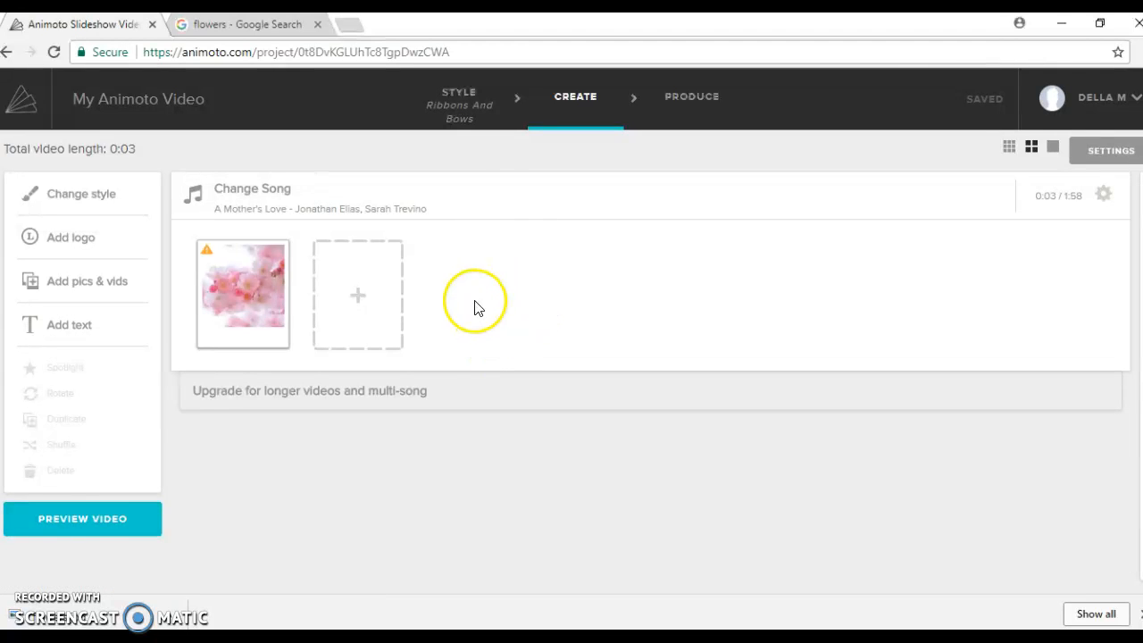
Step: Caption the blossom slide 'This is a flower.', then delete the slide
{"action": "mouse_move", "coordinate": [257, 294]}
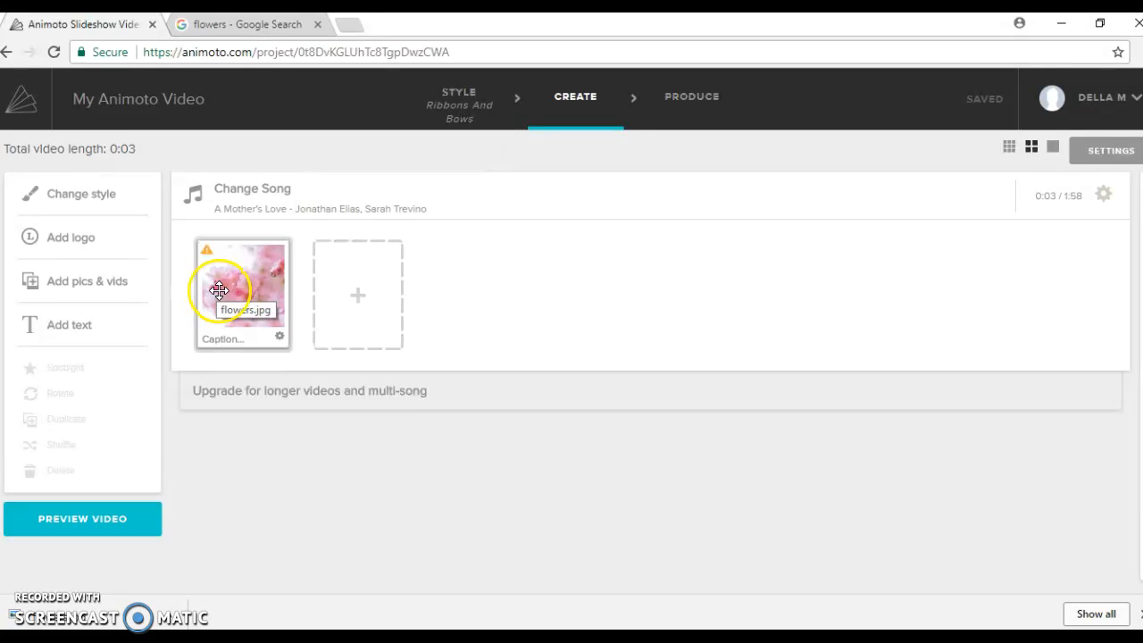
{"action": "left_click", "coordinate": [217, 290]}
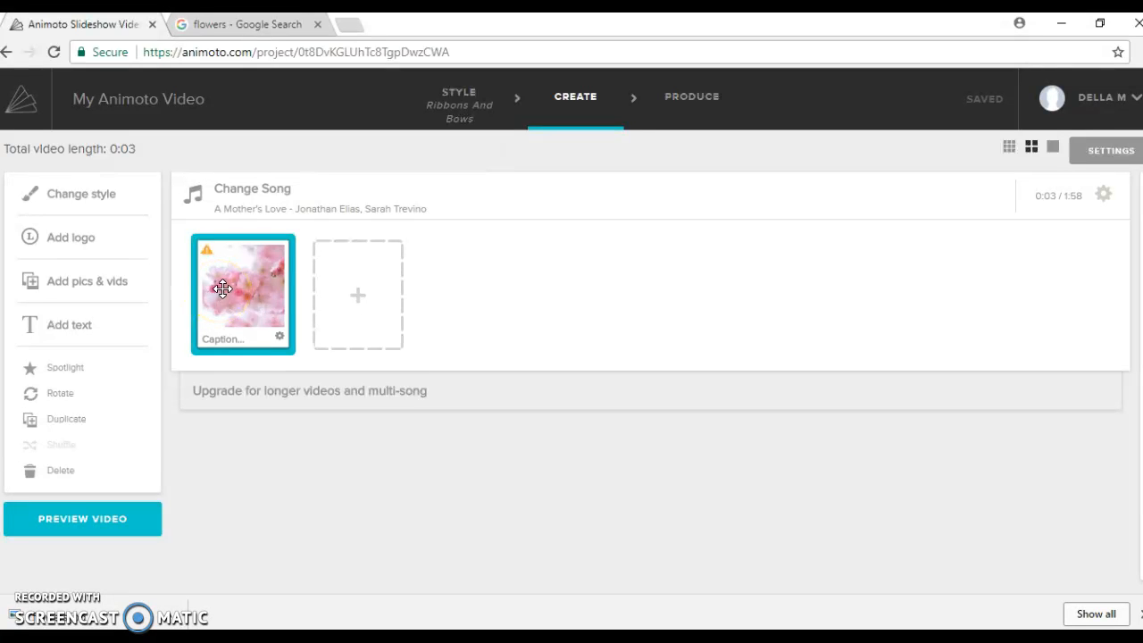
{"action": "left_click", "coordinate": [226, 287]}
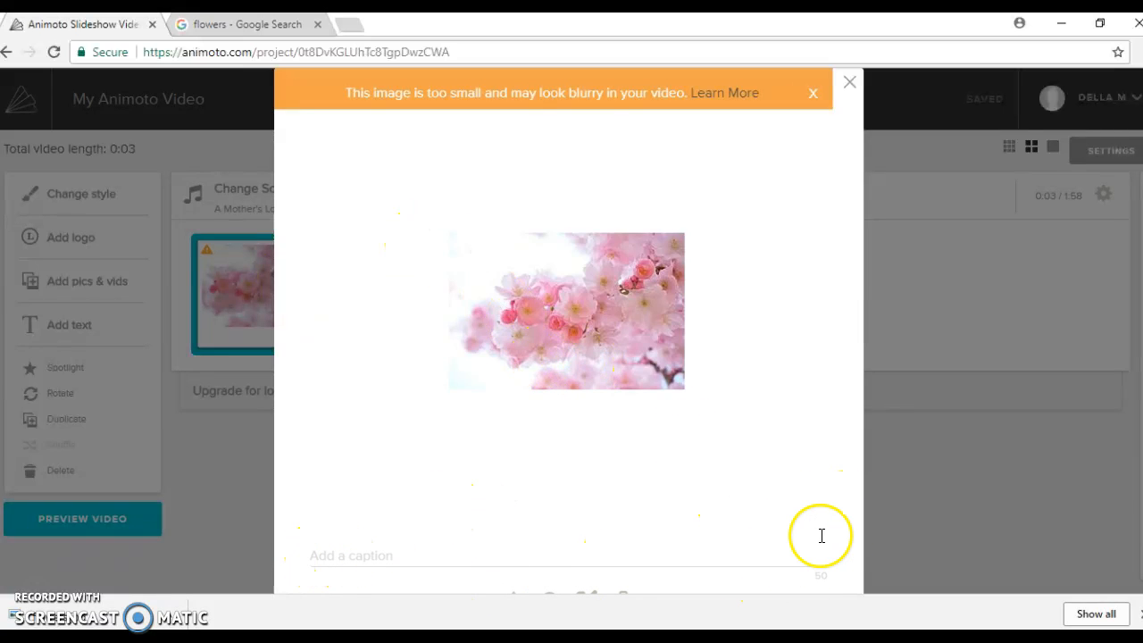
{"action": "left_click", "coordinate": [833, 574]}
{"action": "type", "text": "This is a flower."}
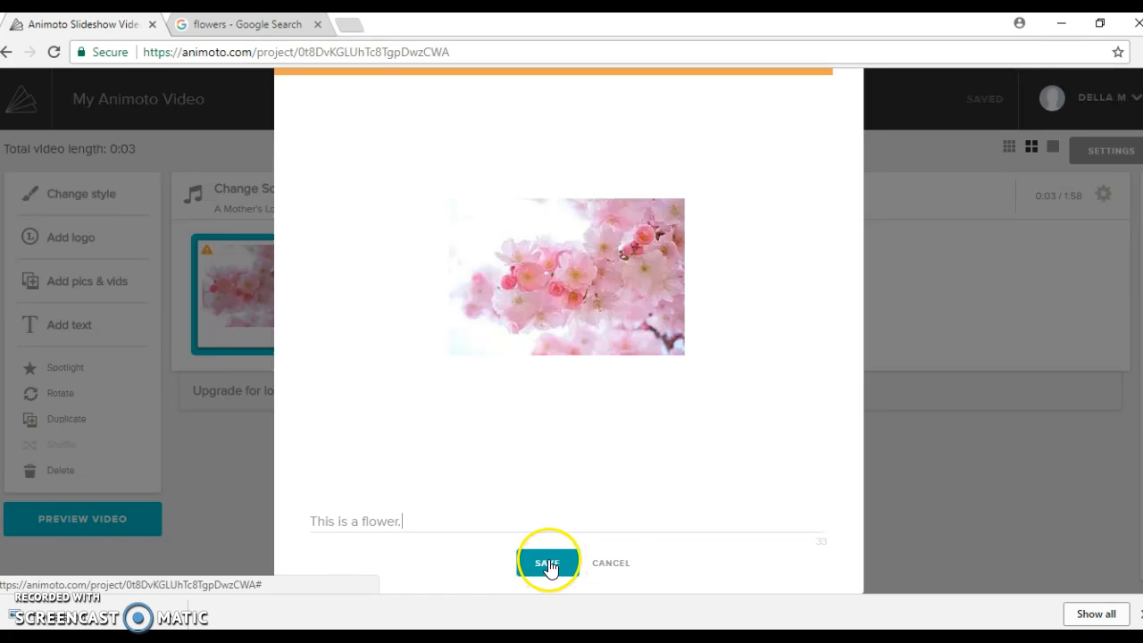
{"action": "left_click", "coordinate": [548, 563]}
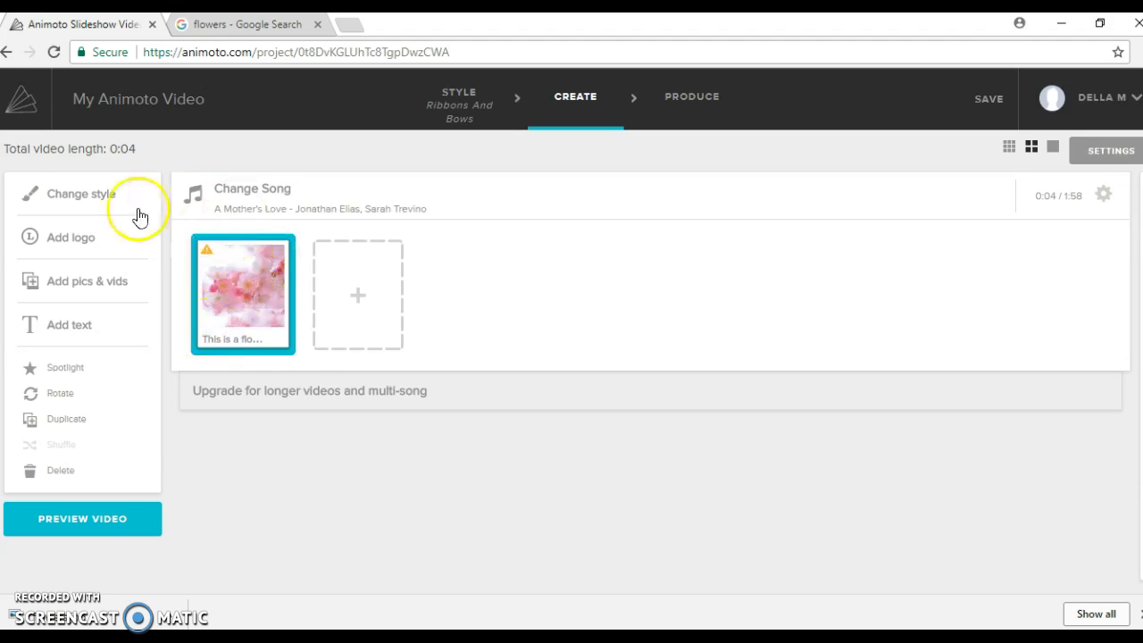
{"action": "left_click", "coordinate": [59, 473]}
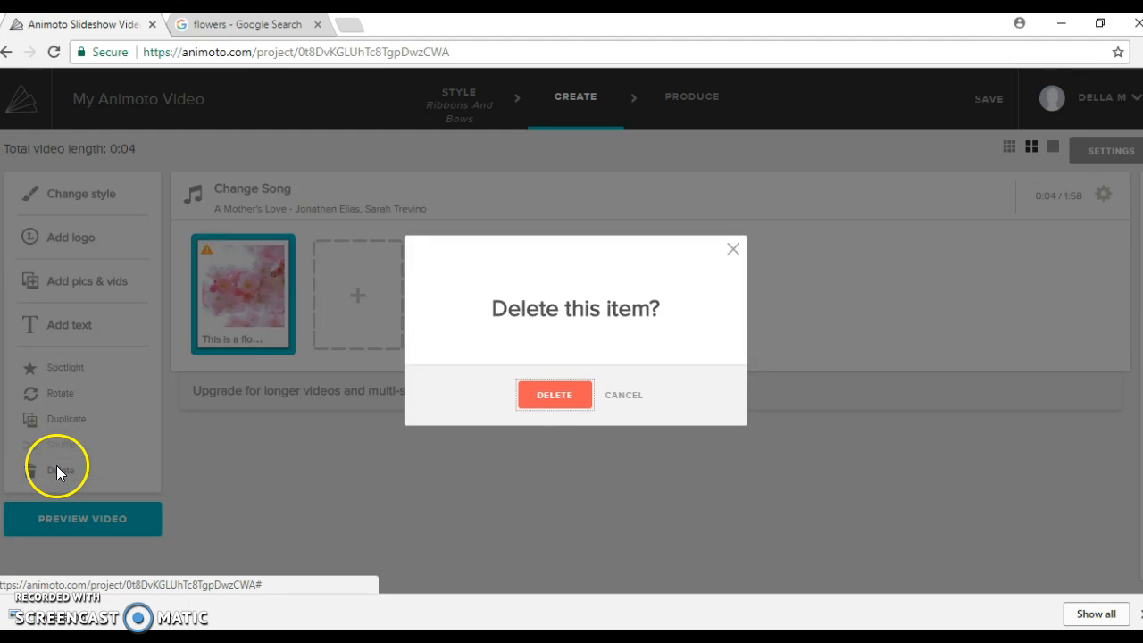
{"action": "left_click", "coordinate": [555, 394]}
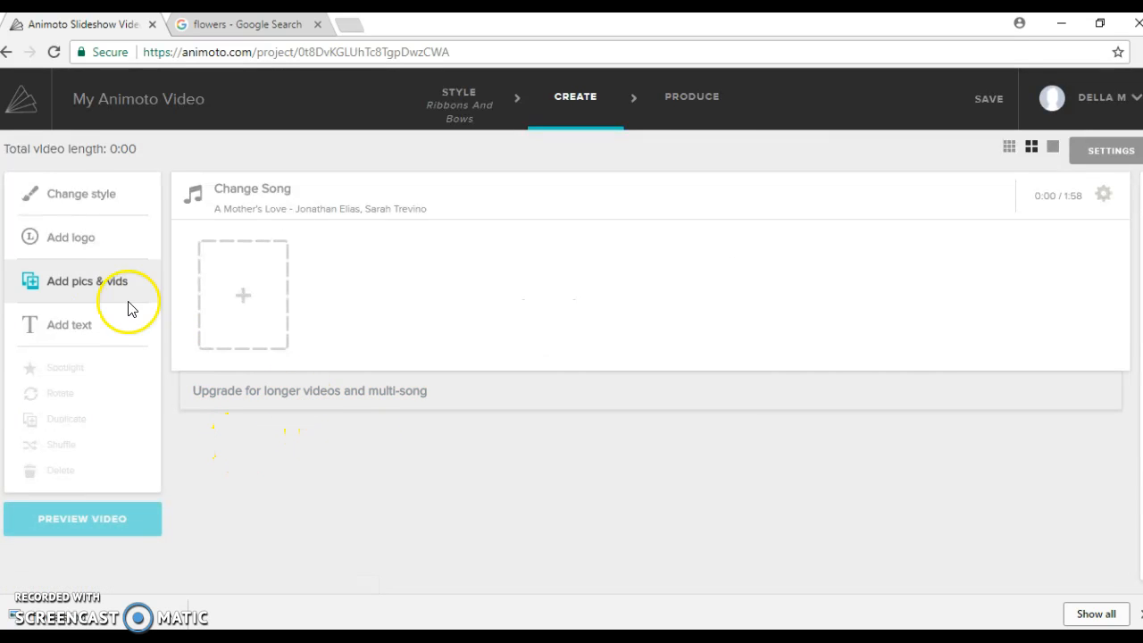
Step: Upload the flower2 dahlia picture from the computer as a new slide
{"action": "left_click", "coordinate": [70, 275]}
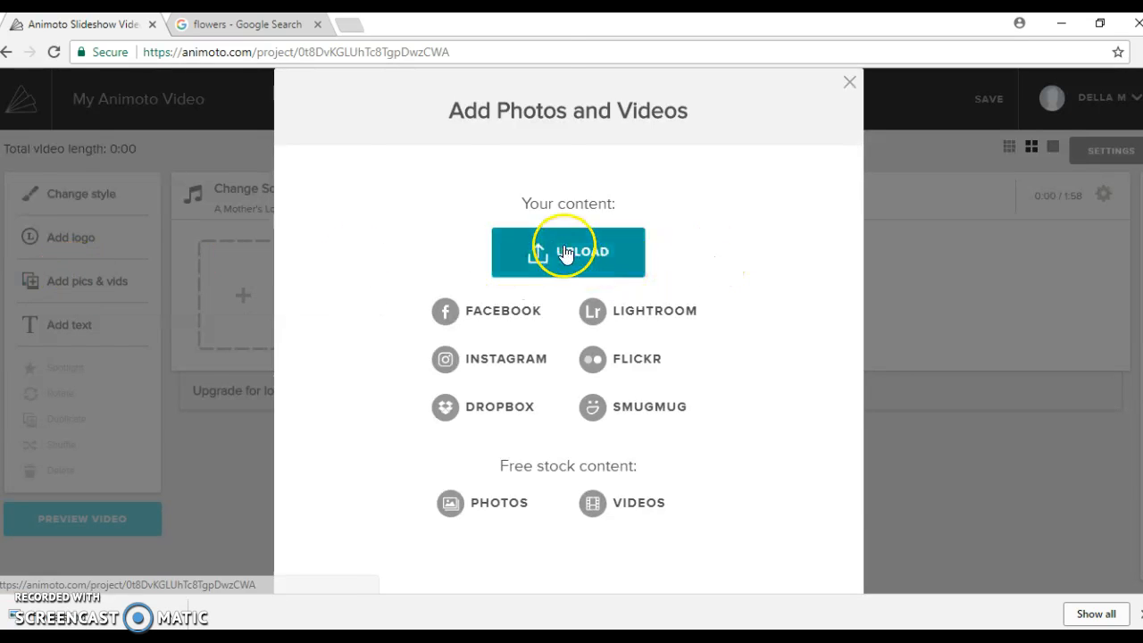
{"action": "left_click", "coordinate": [566, 246]}
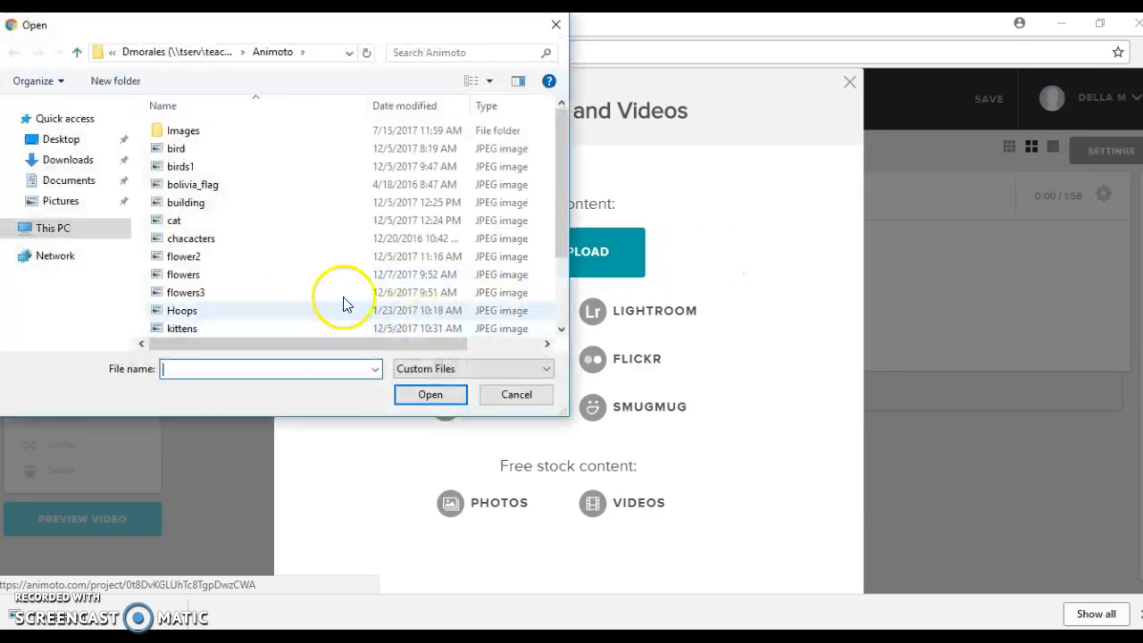
{"action": "left_click", "coordinate": [191, 256]}
{"action": "left_click", "coordinate": [435, 396]}
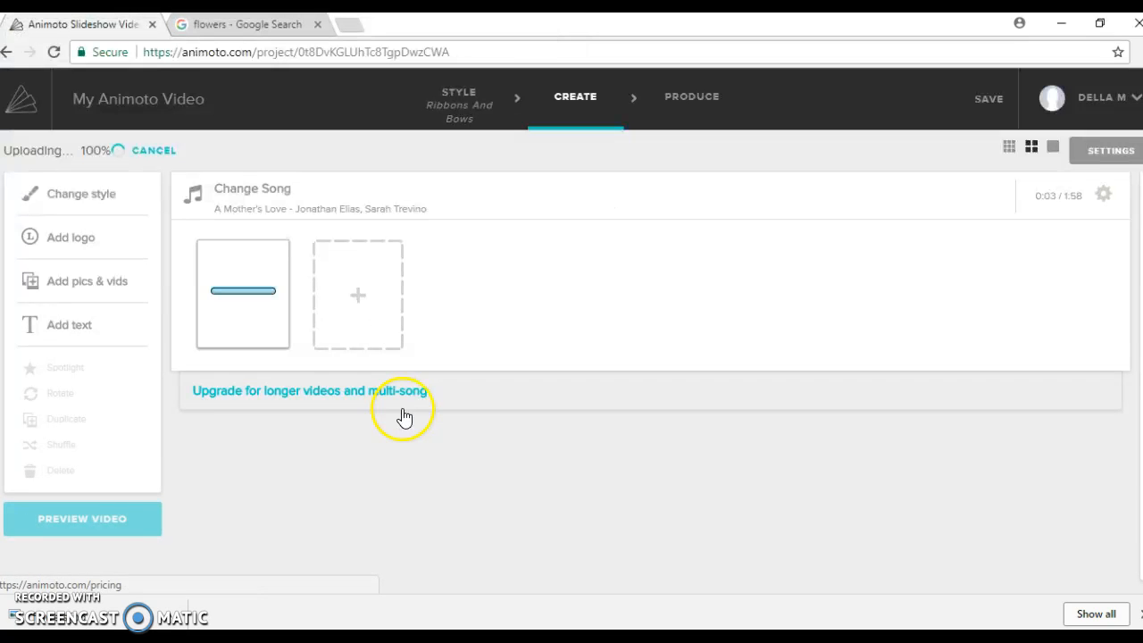
Step: Caption the dahlia slide 'My flower' and save it
{"action": "mouse_move", "coordinate": [224, 326]}
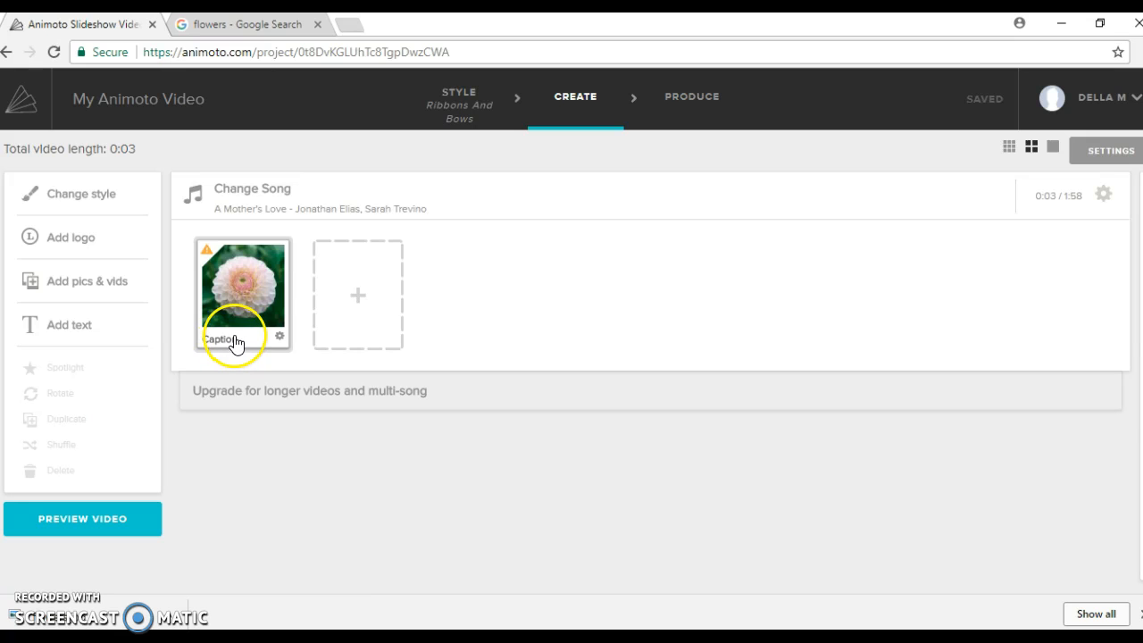
{"action": "left_click", "coordinate": [243, 340]}
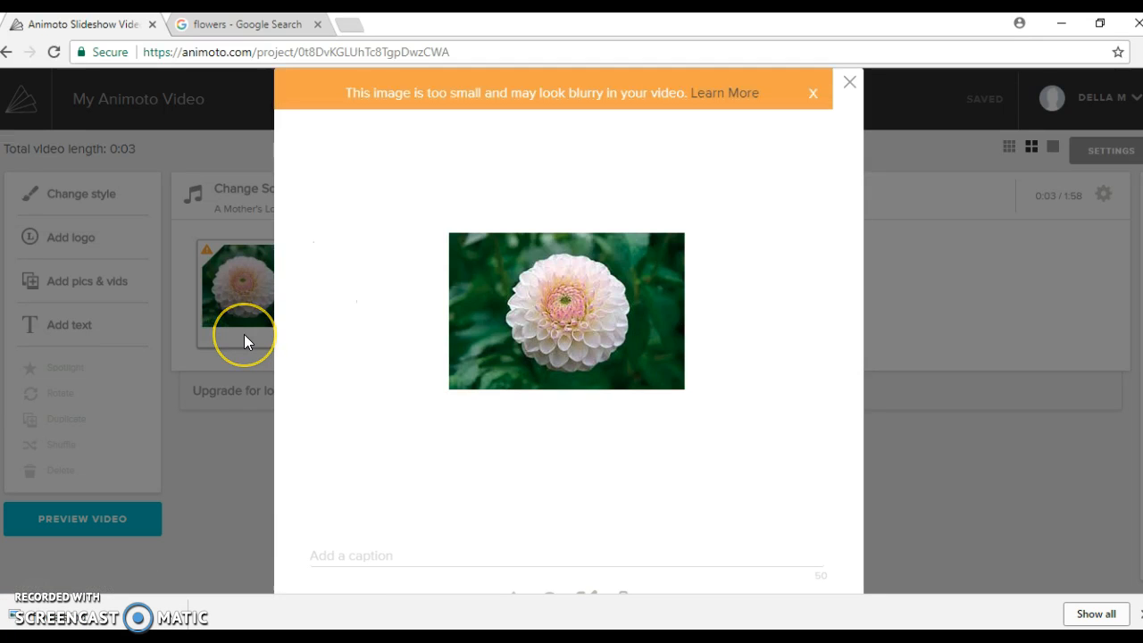
{"action": "left_click", "coordinate": [245, 336]}
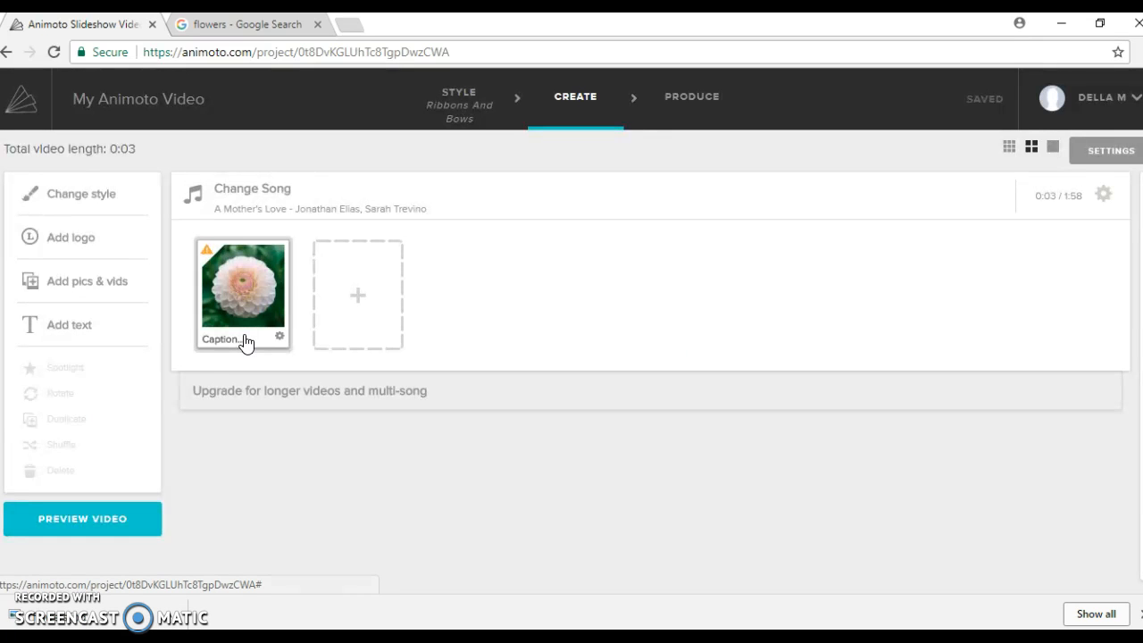
{"action": "left_click", "coordinate": [272, 349]}
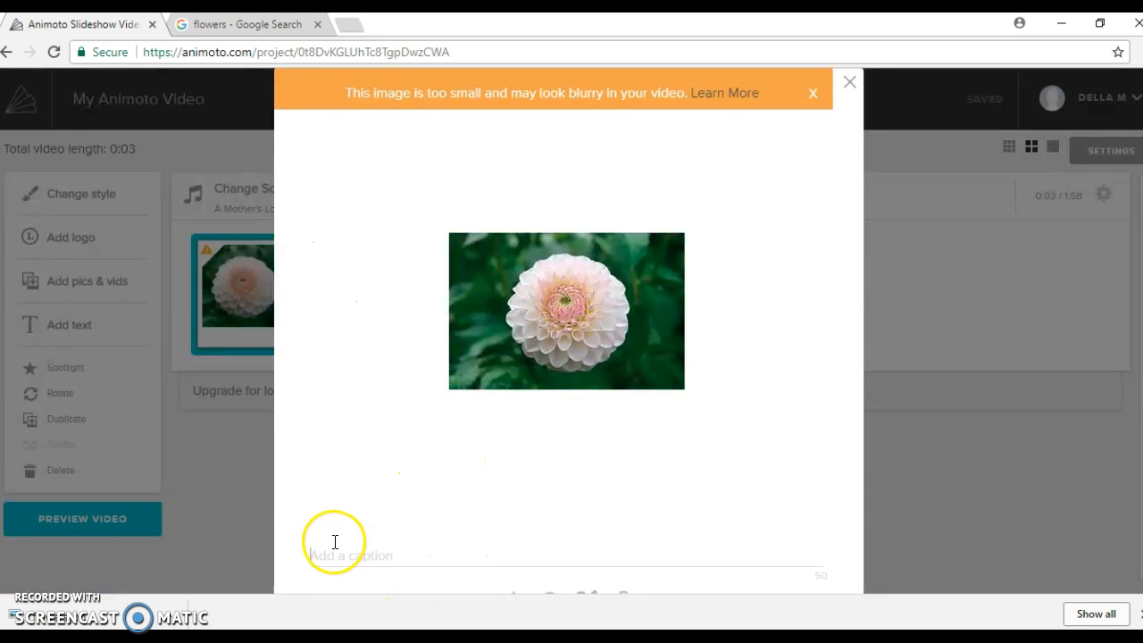
{"action": "type", "text": "My flowe"}
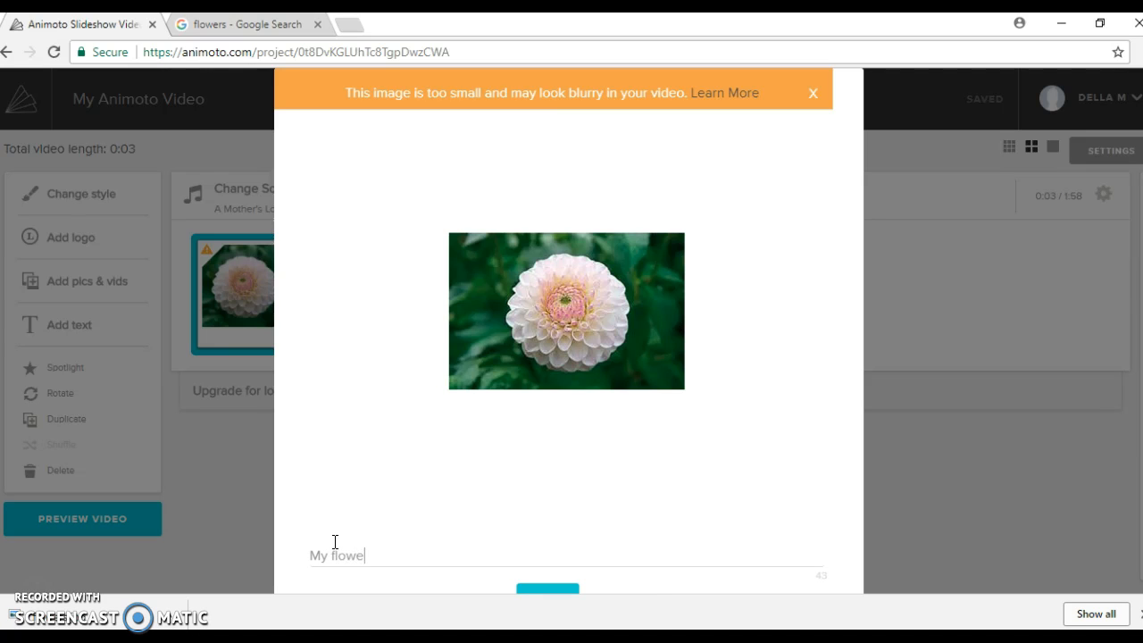
{"action": "left_click", "coordinate": [566, 587]}
{"action": "left_click", "coordinate": [562, 561]}
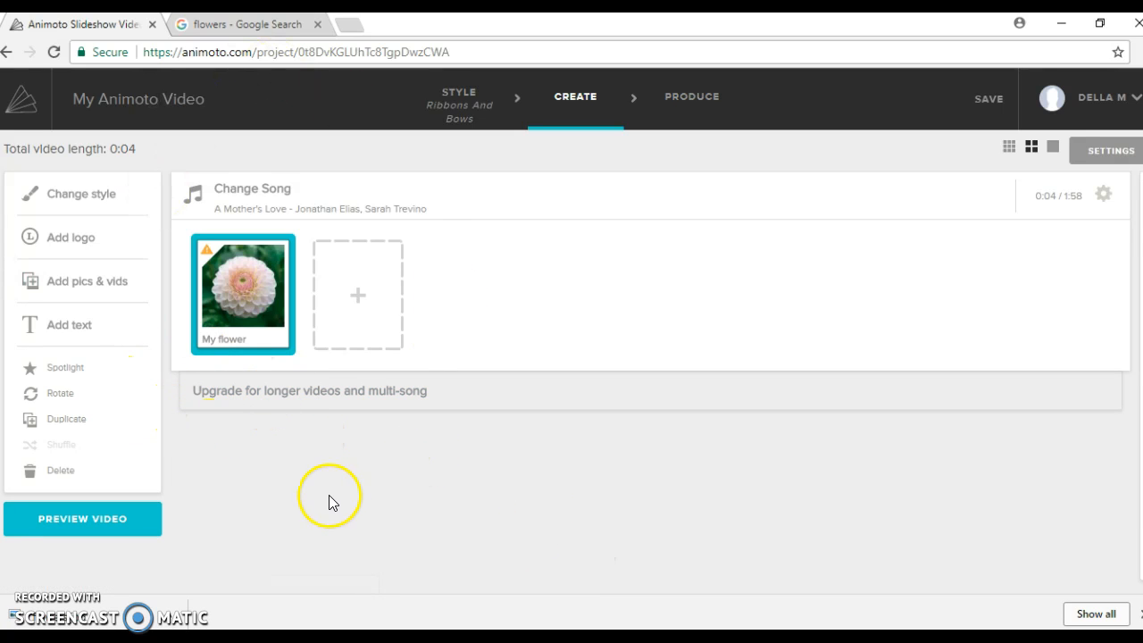
Step: Add a 'Hello my name is' title card with the teacher's name as subtitle
{"action": "left_click", "coordinate": [54, 322]}
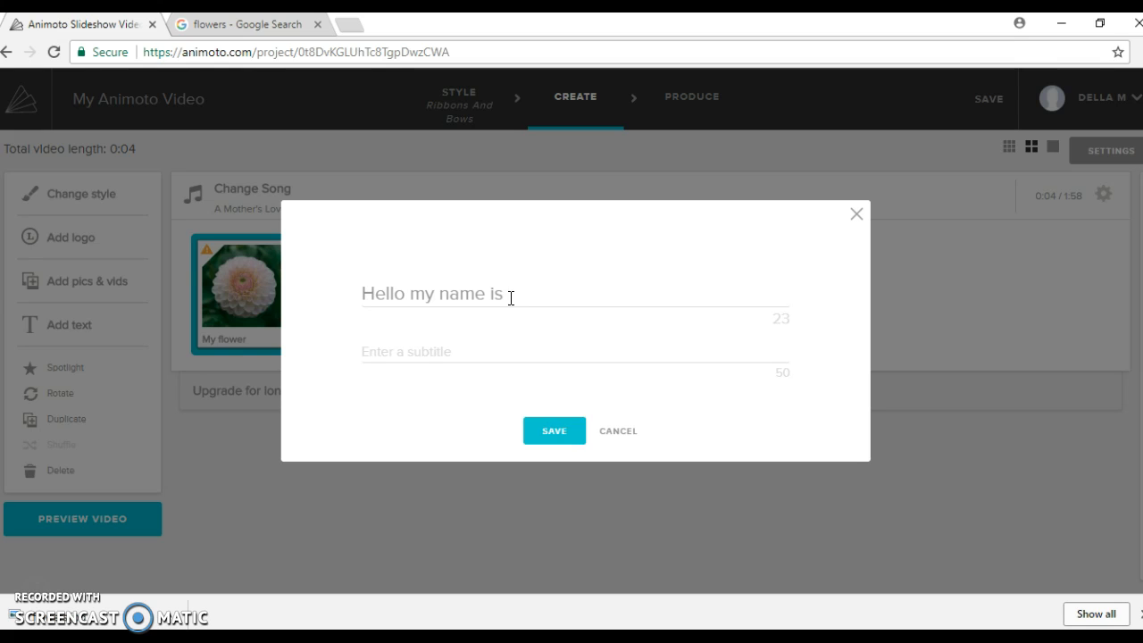
{"action": "type", "text": "Mrs. Morales"}
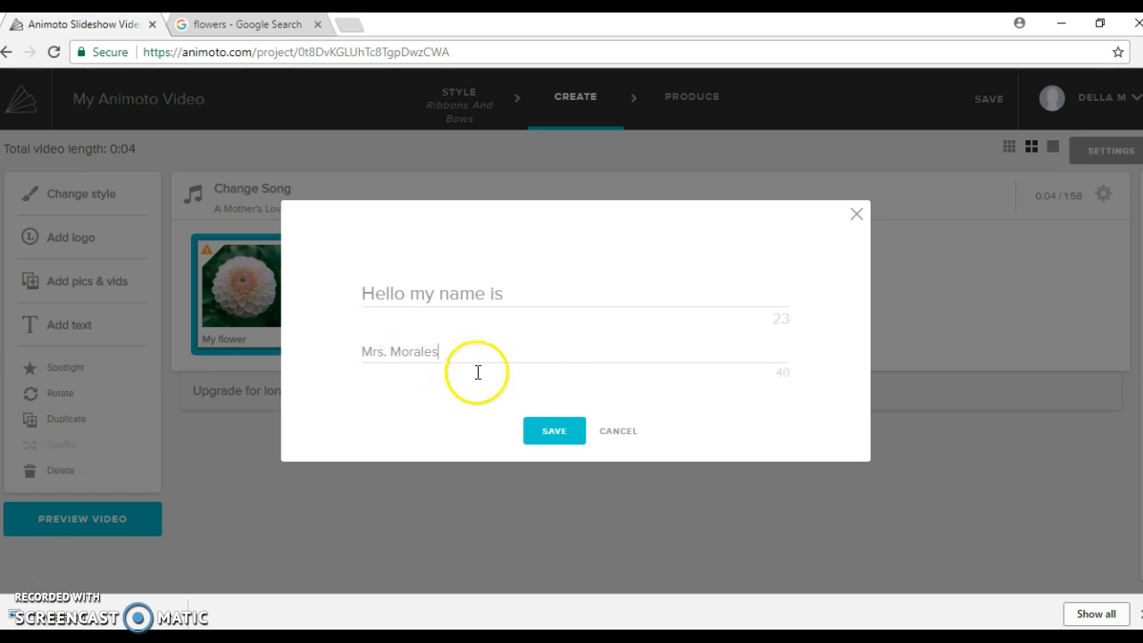
{"action": "left_click", "coordinate": [544, 432]}
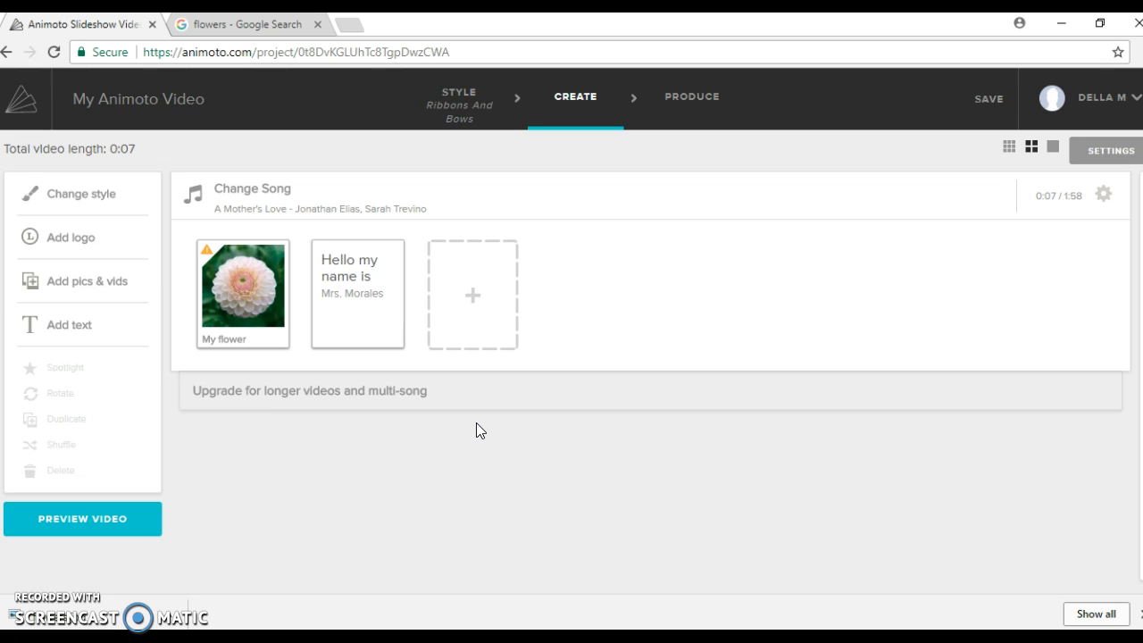
Step: Add the moon clip from the Time Lapse stock footage album after the title card
{"action": "left_click", "coordinate": [52, 283]}
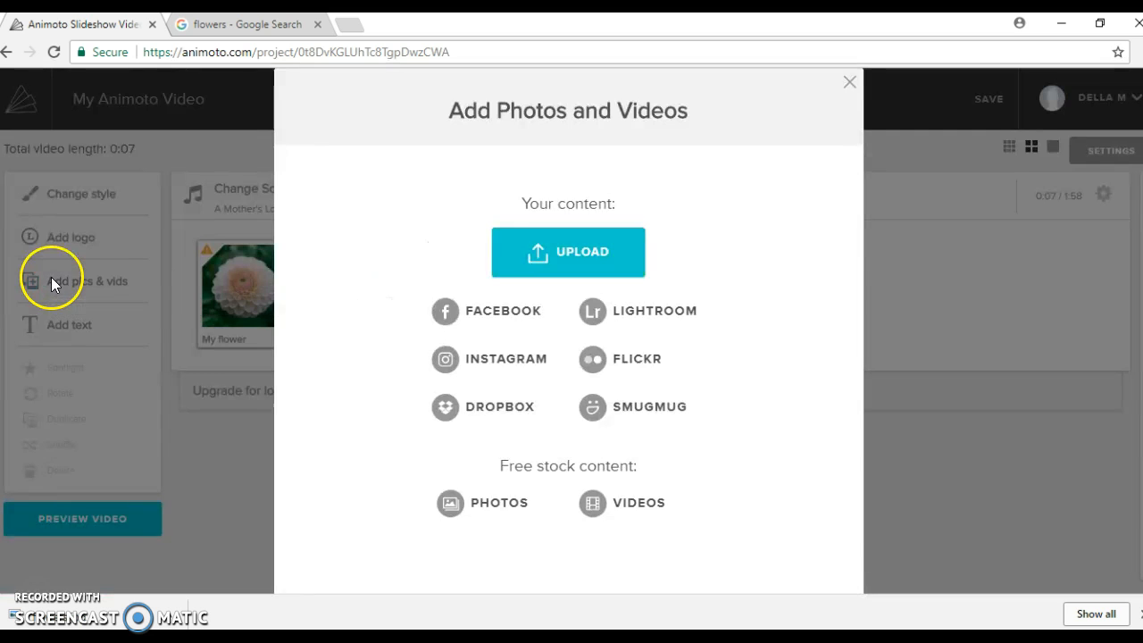
{"action": "left_click", "coordinate": [644, 506]}
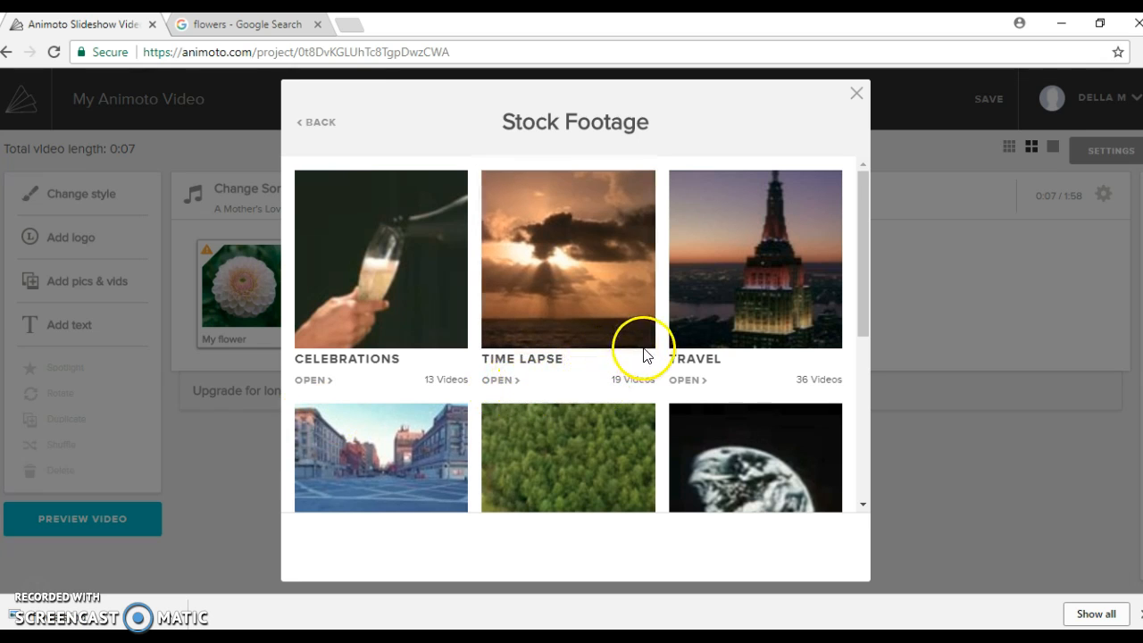
{"action": "scroll", "coordinate": [640, 348], "scroll_direction": "down", "scroll_amount": 2}
{"action": "scroll", "coordinate": [645, 348], "scroll_direction": "down", "scroll_amount": 2}
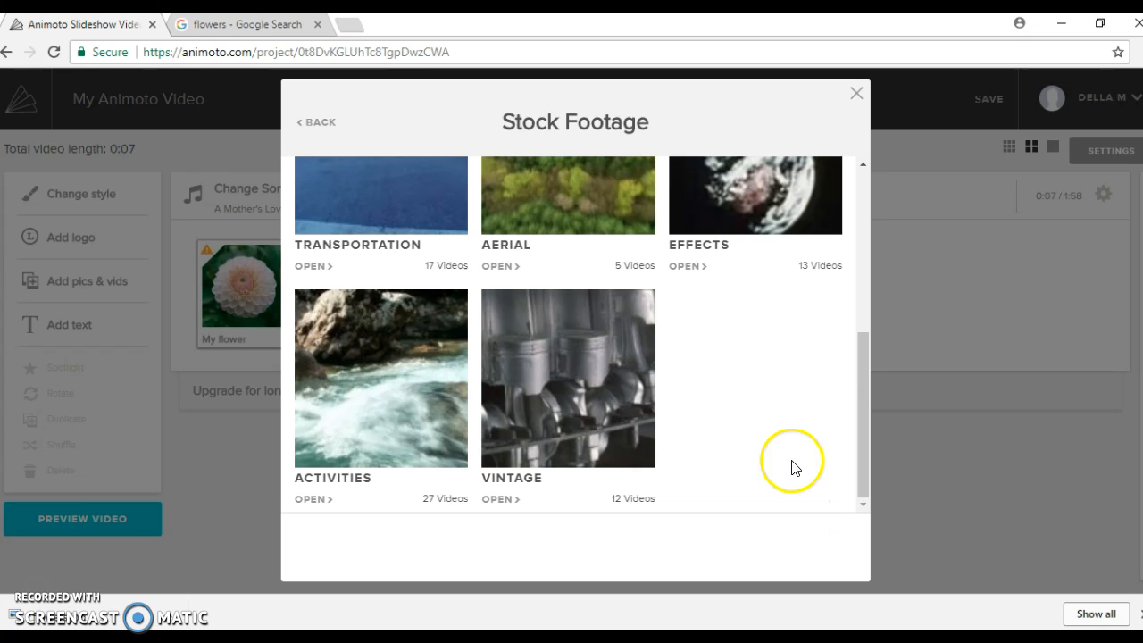
{"action": "scroll", "coordinate": [773, 430], "scroll_direction": "up", "scroll_amount": 1}
{"action": "scroll", "coordinate": [772, 429], "scroll_direction": "up", "scroll_amount": 3}
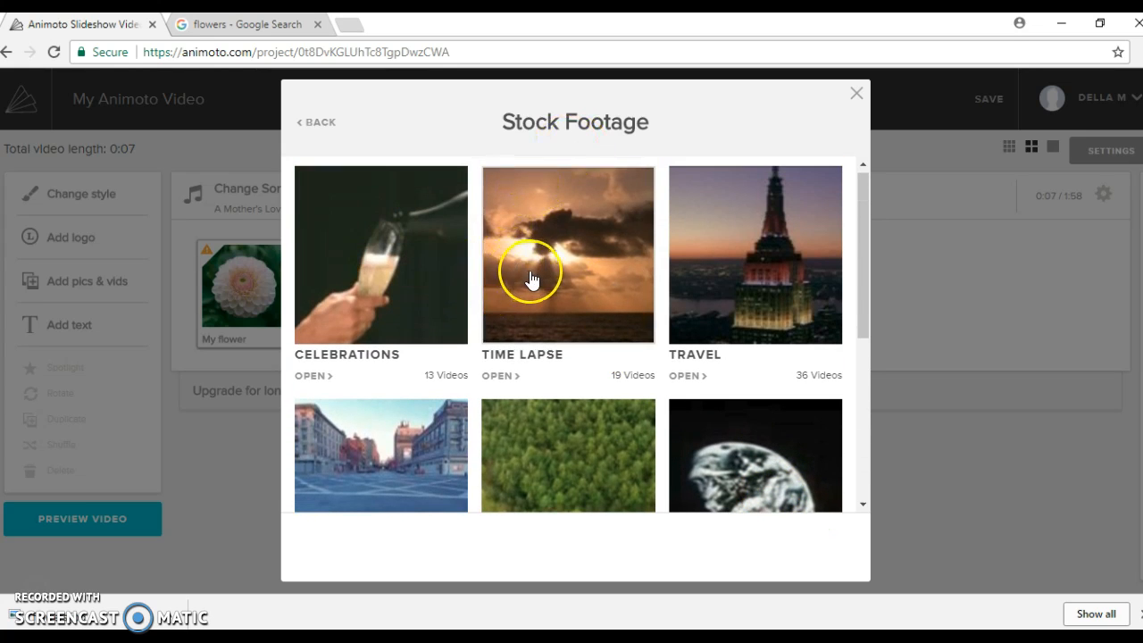
{"action": "left_click", "coordinate": [531, 280]}
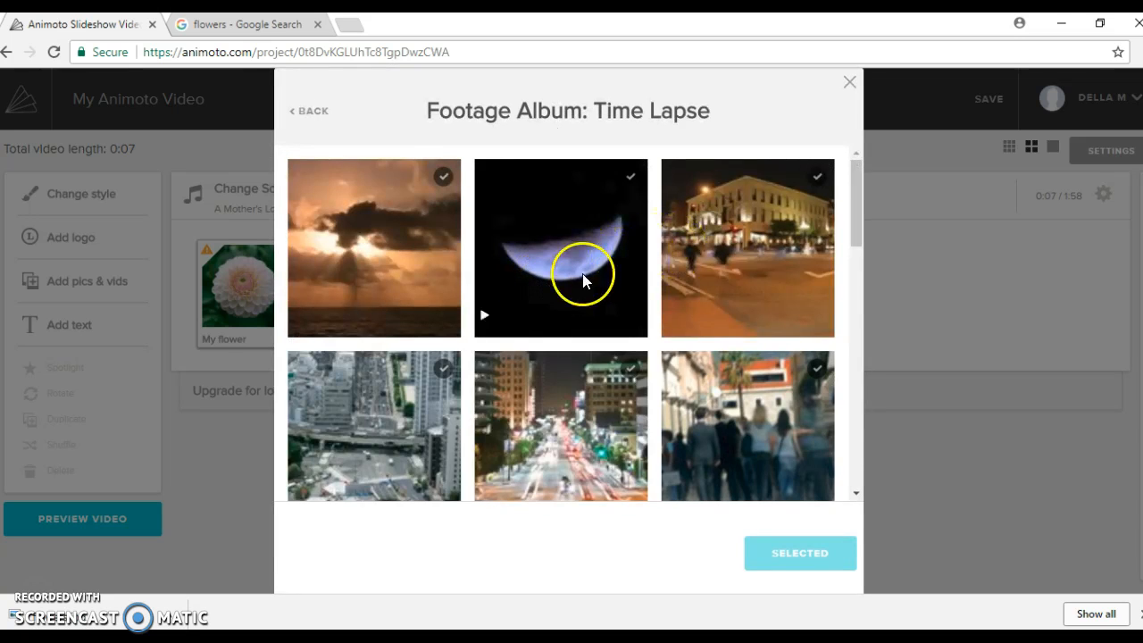
{"action": "left_click", "coordinate": [483, 320]}
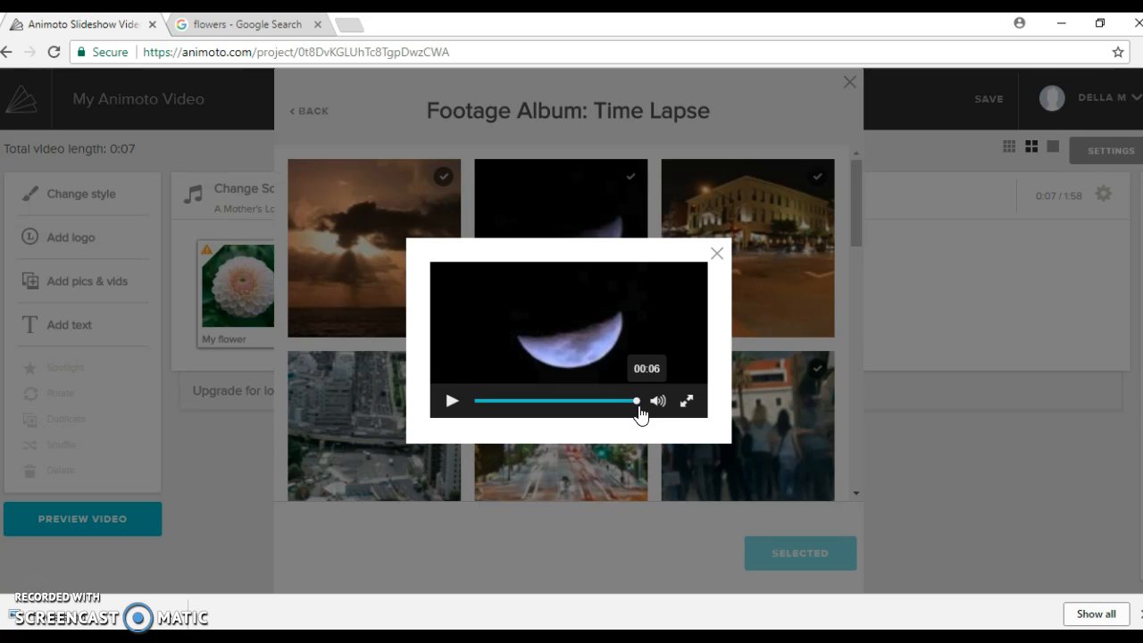
{"action": "left_click", "coordinate": [718, 254]}
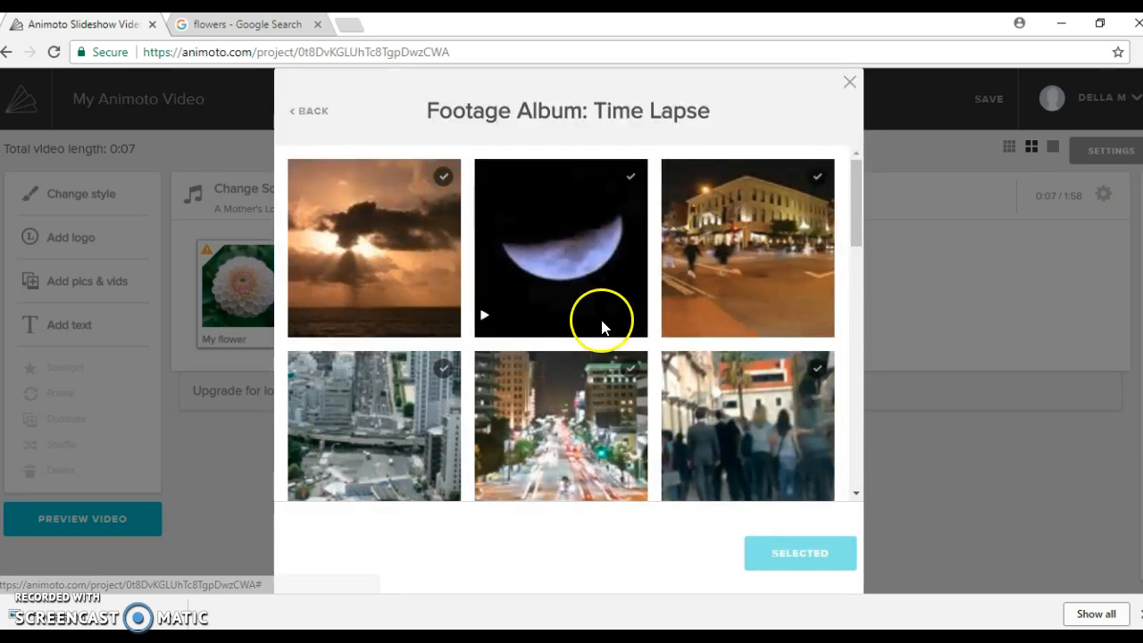
{"action": "left_click", "coordinate": [535, 273]}
{"action": "left_click", "coordinate": [809, 550]}
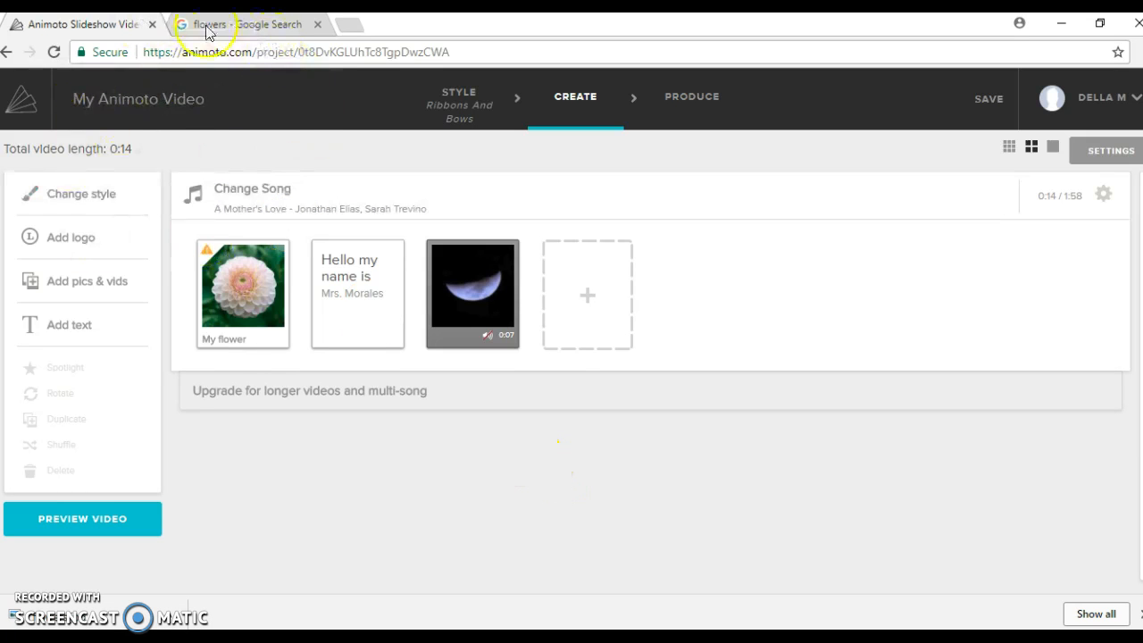
Step: Upload the cat, characters and Hoops pictures one after another following the moon clip
{"action": "left_click", "coordinate": [85, 281]}
{"action": "left_click", "coordinate": [579, 270]}
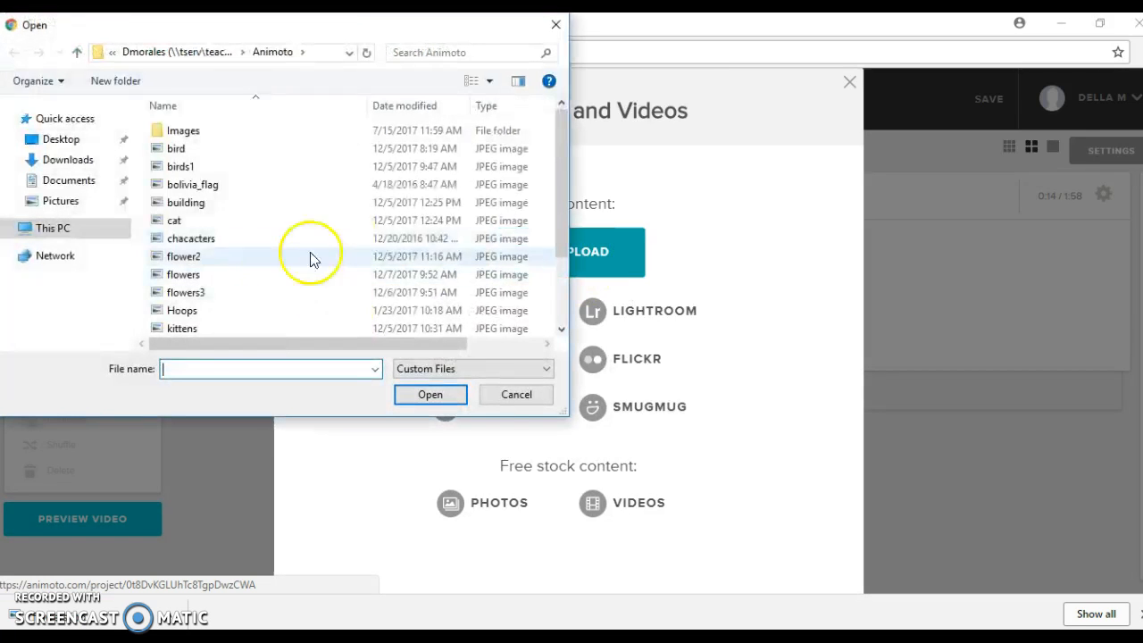
{"action": "left_click", "coordinate": [178, 222]}
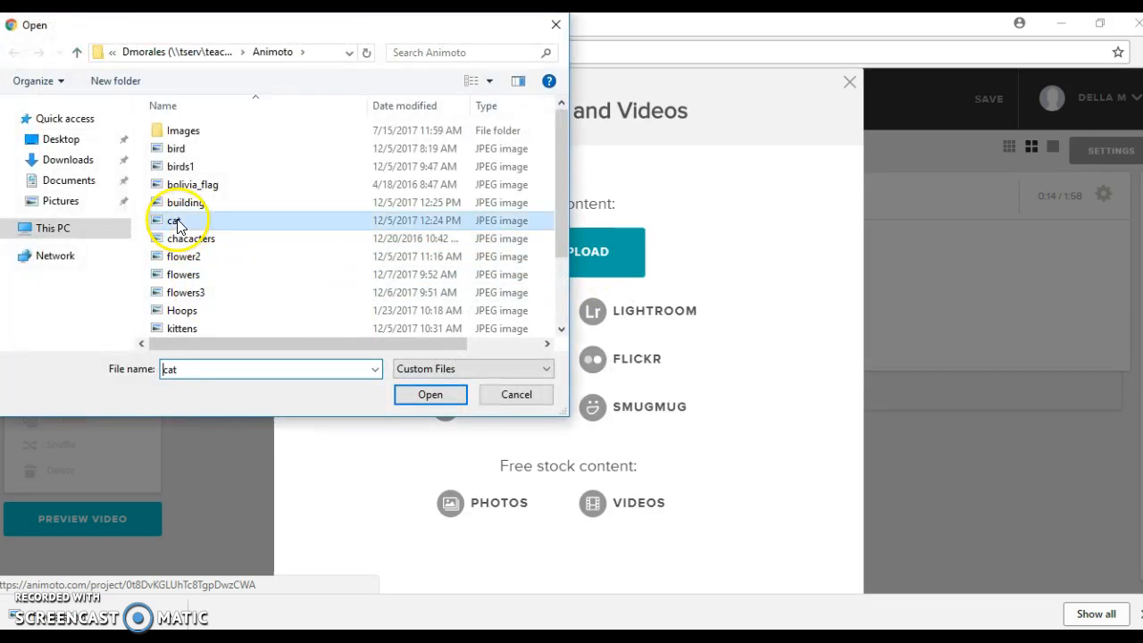
{"action": "left_click", "coordinate": [418, 395]}
{"action": "left_click", "coordinate": [87, 279]}
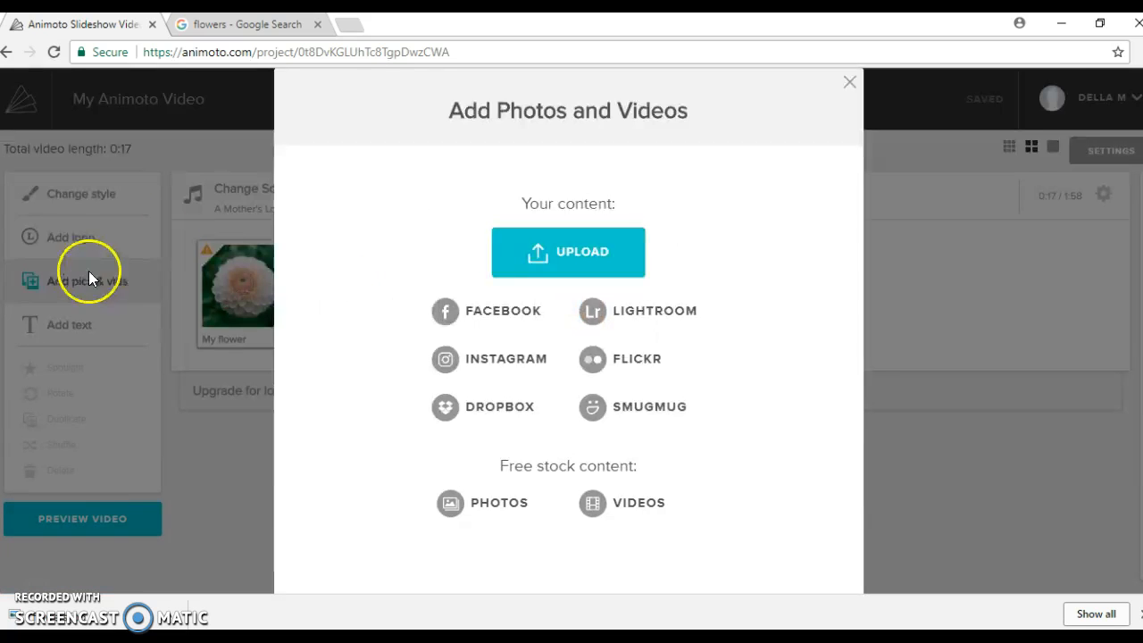
{"action": "left_click", "coordinate": [541, 248]}
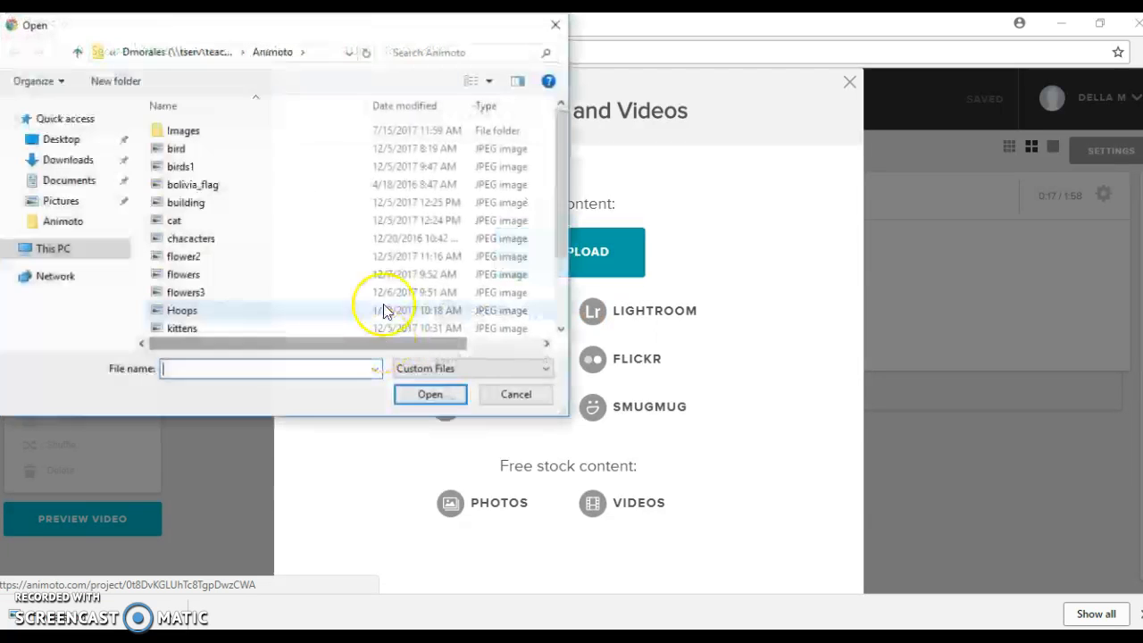
{"action": "left_click", "coordinate": [194, 243]}
{"action": "left_click", "coordinate": [431, 393]}
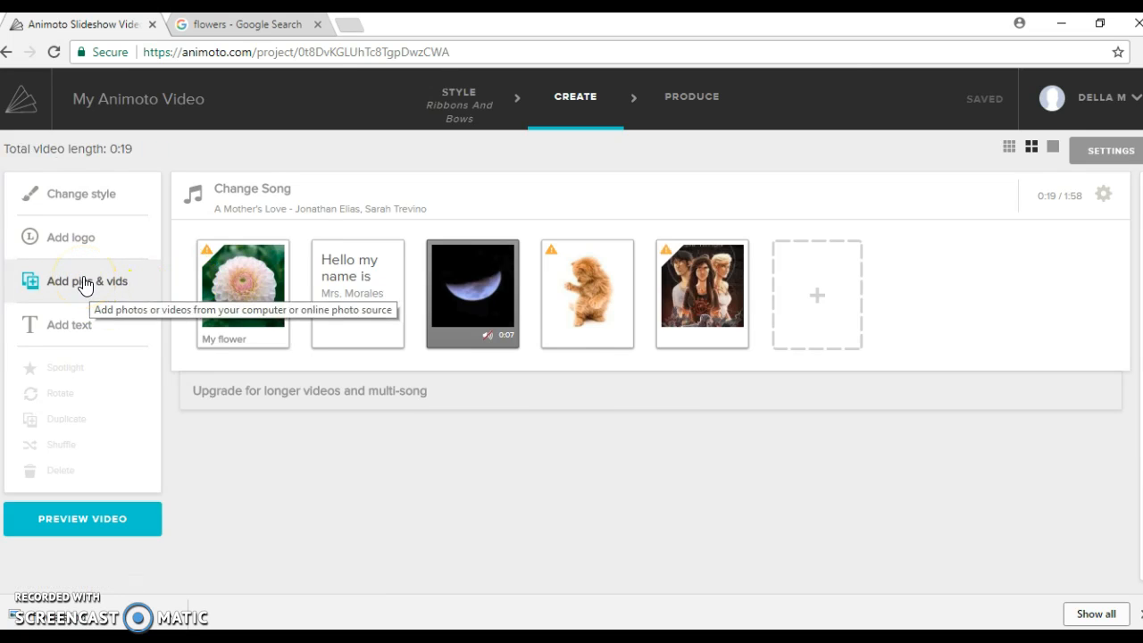
{"action": "left_click", "coordinate": [84, 284]}
{"action": "left_click", "coordinate": [561, 264]}
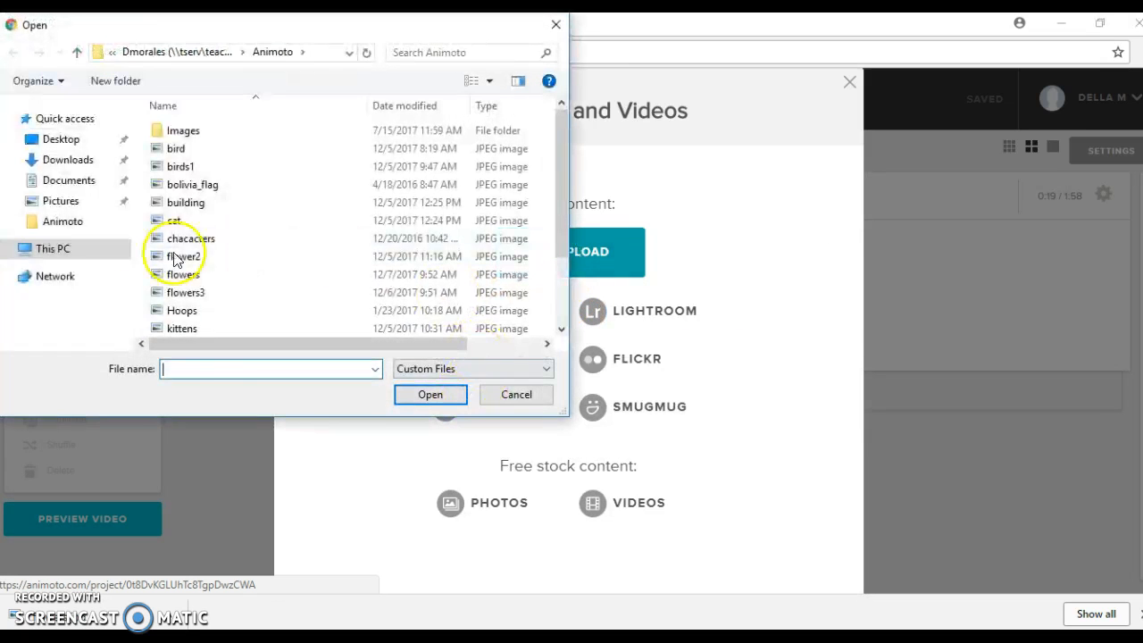
{"action": "left_click", "coordinate": [185, 311]}
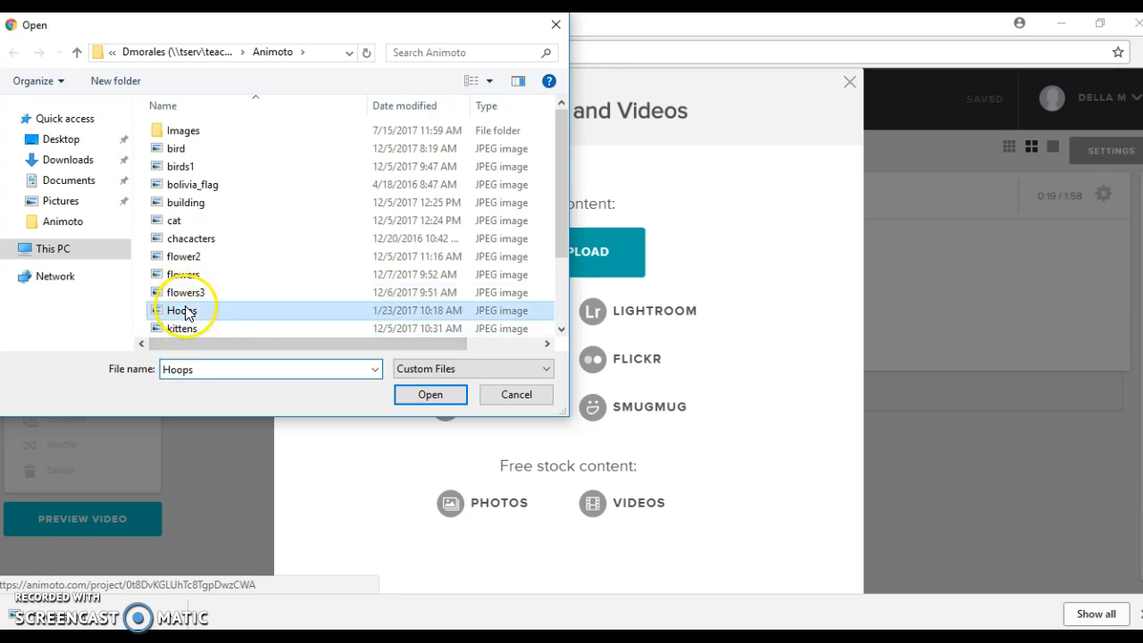
{"action": "left_click", "coordinate": [430, 398]}
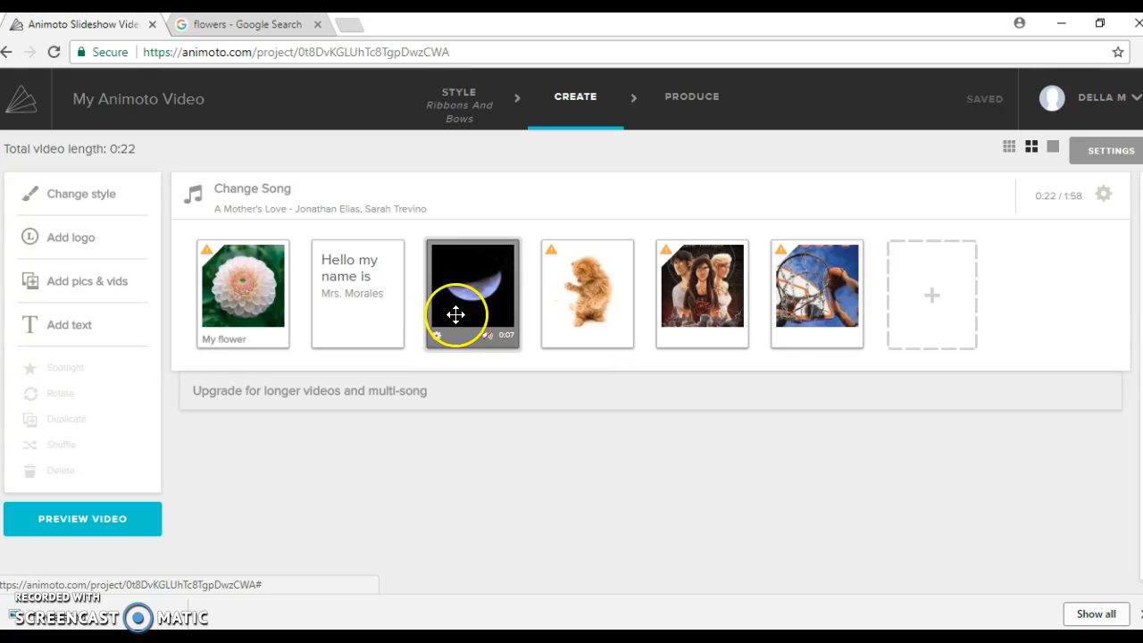
Step: Create a new text slide titled 'I Love Snow!!!' with no subtitle
{"action": "left_click", "coordinate": [933, 305]}
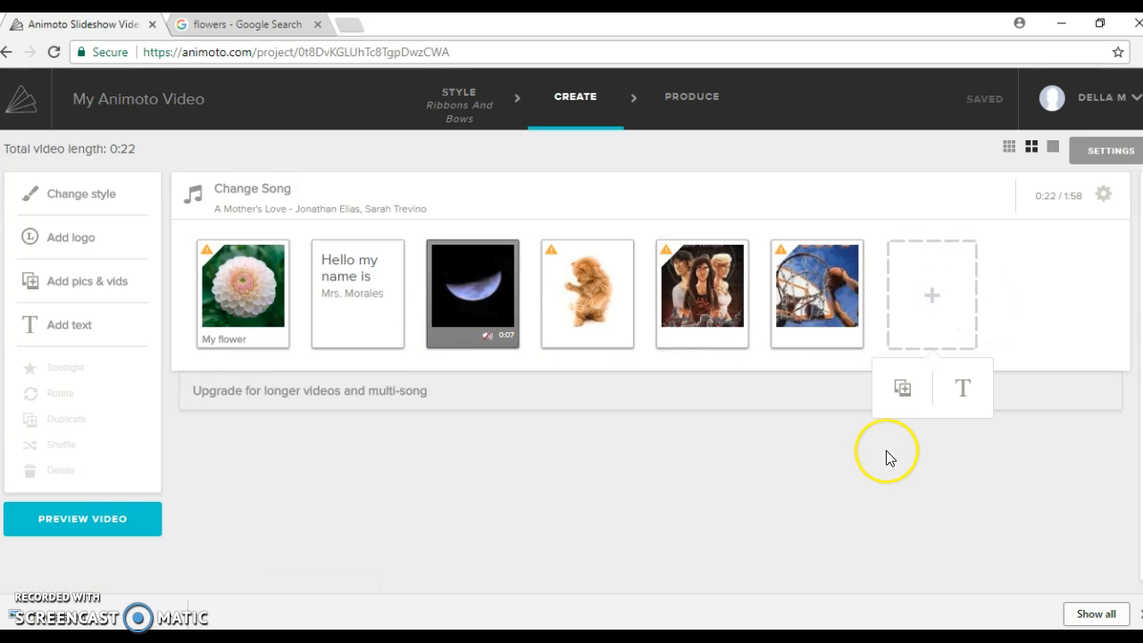
{"action": "left_click", "coordinate": [77, 328]}
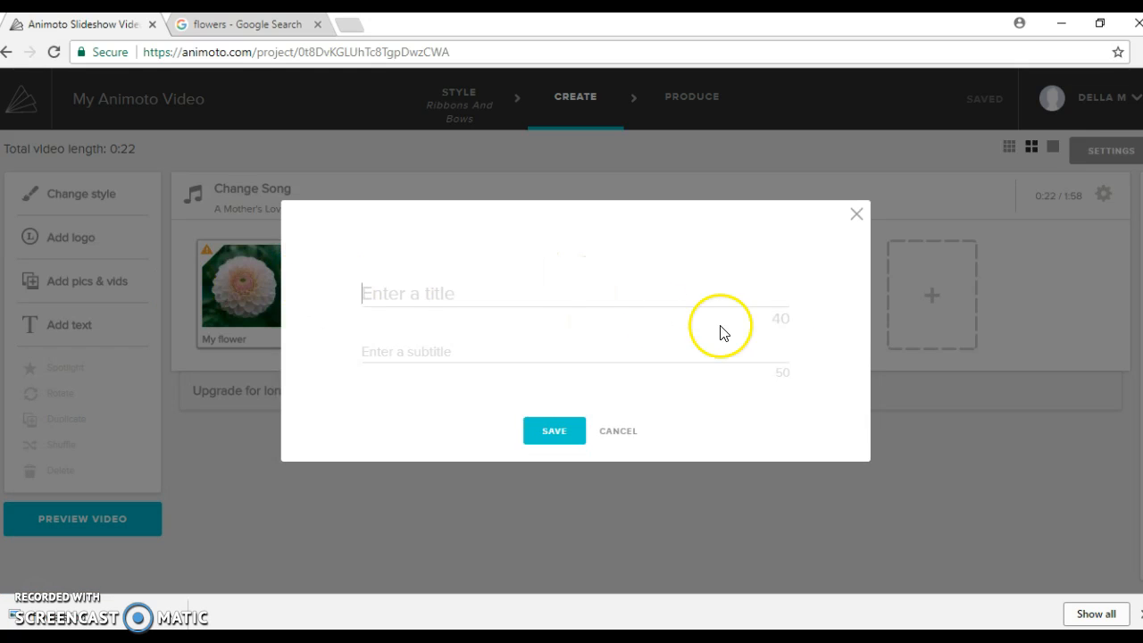
{"action": "type", "text": "I Lov"}
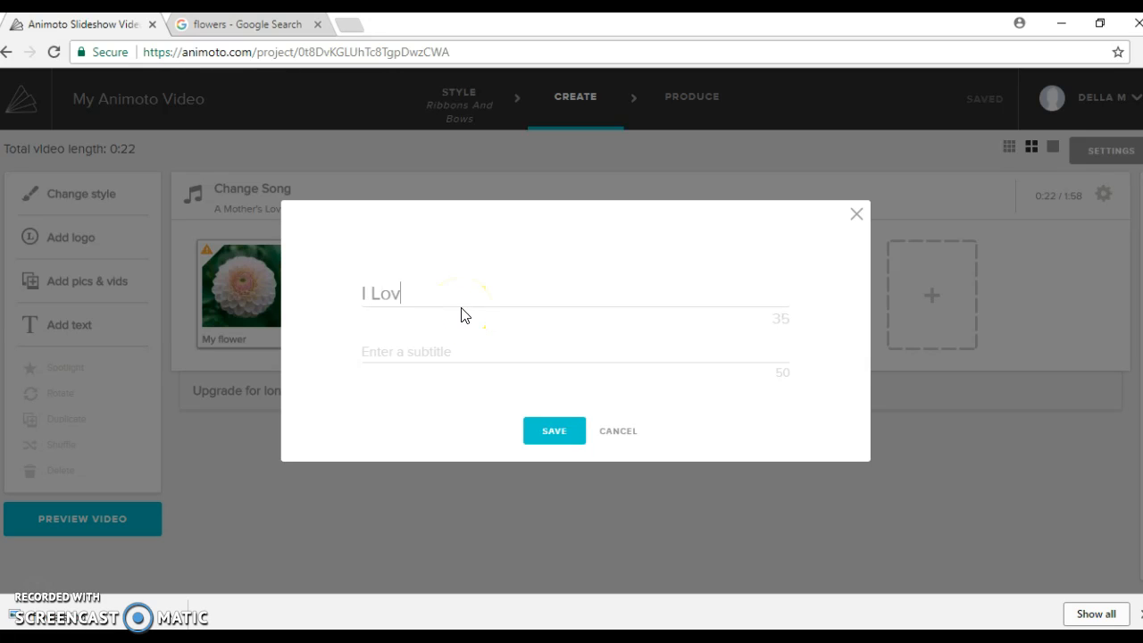
{"action": "type", "text": "e Snow!!!"}
{"action": "left_click", "coordinate": [555, 430]}
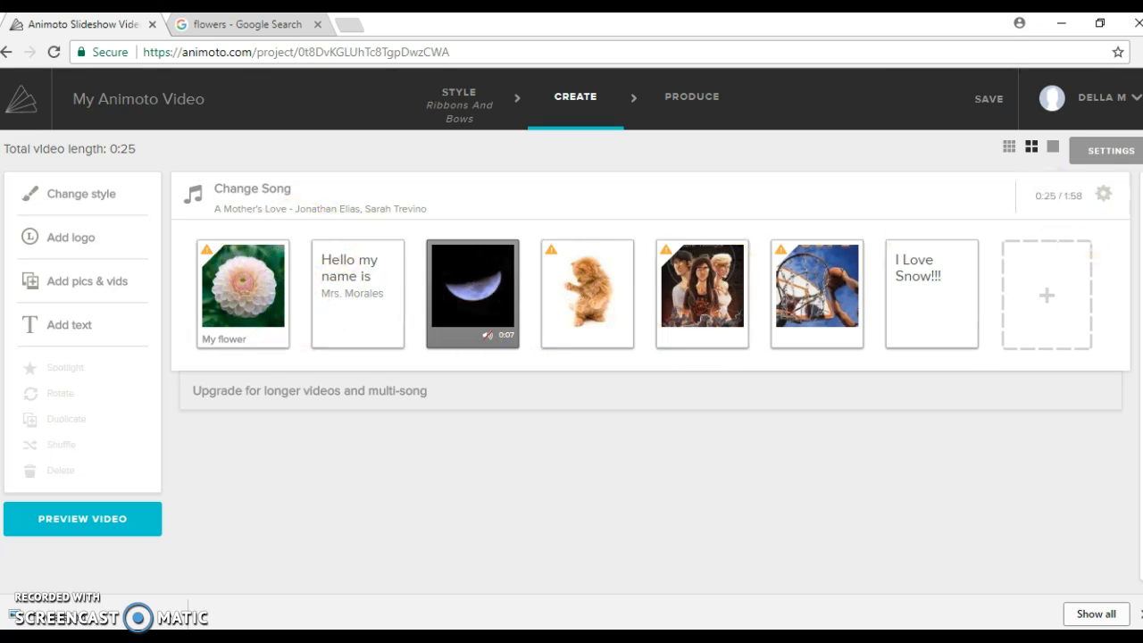
Step: Move 'Hello my name is' first and 'I Love Snow!!!' after the cat, then preview
{"action": "left_click_drag", "start_coordinate": [357, 310], "coordinate": [264, 369]}
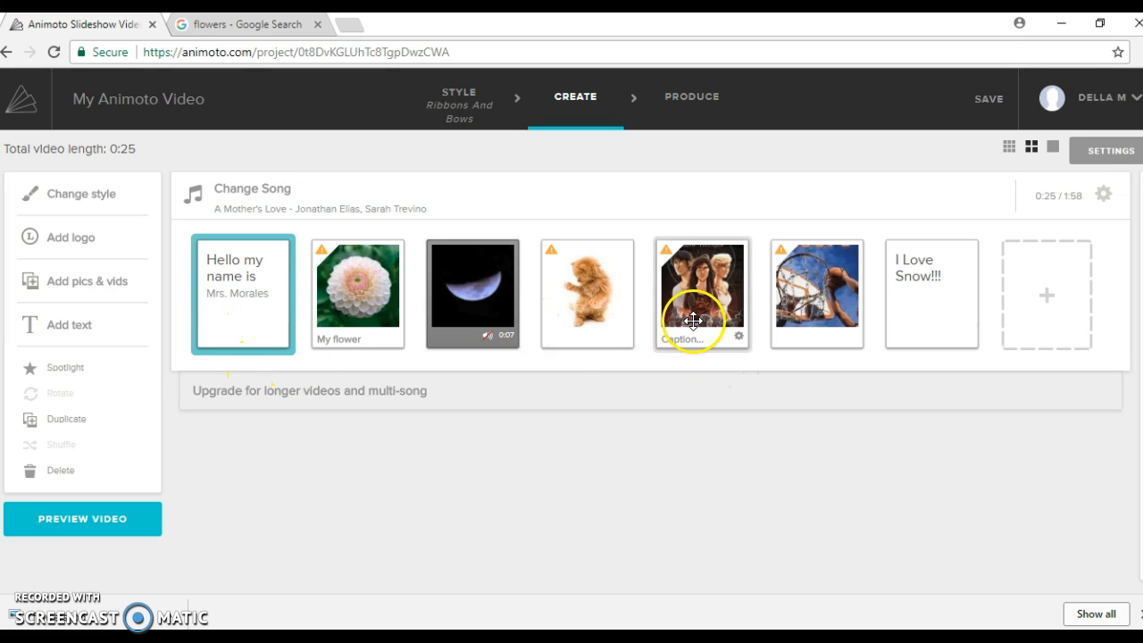
{"action": "left_click_drag", "start_coordinate": [923, 298], "coordinate": [624, 325]}
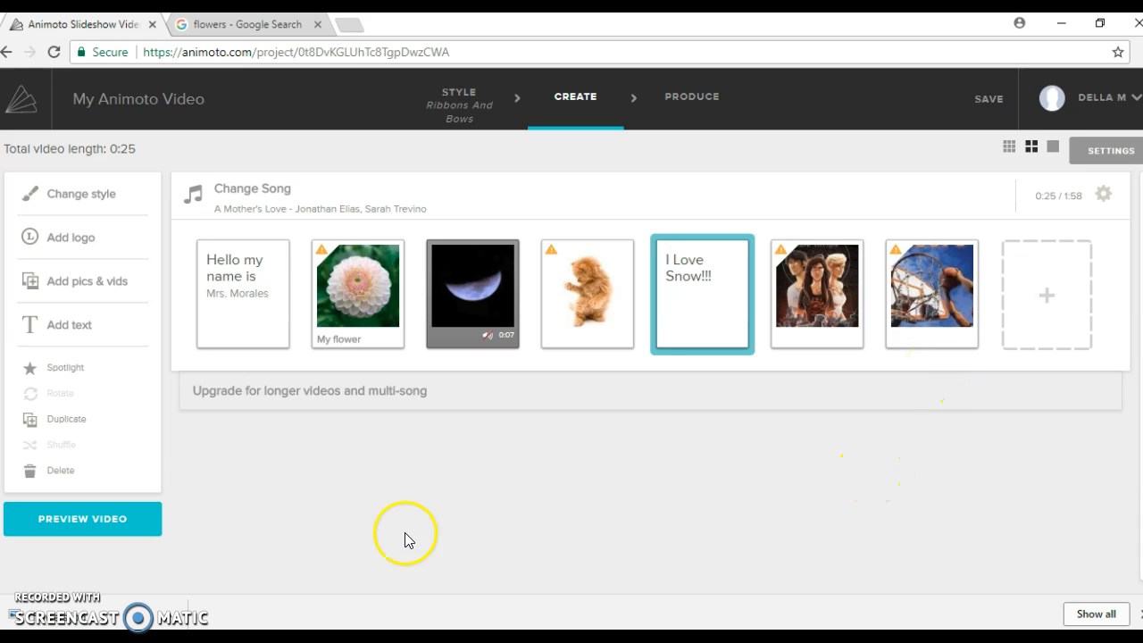
{"action": "left_click", "coordinate": [77, 521]}
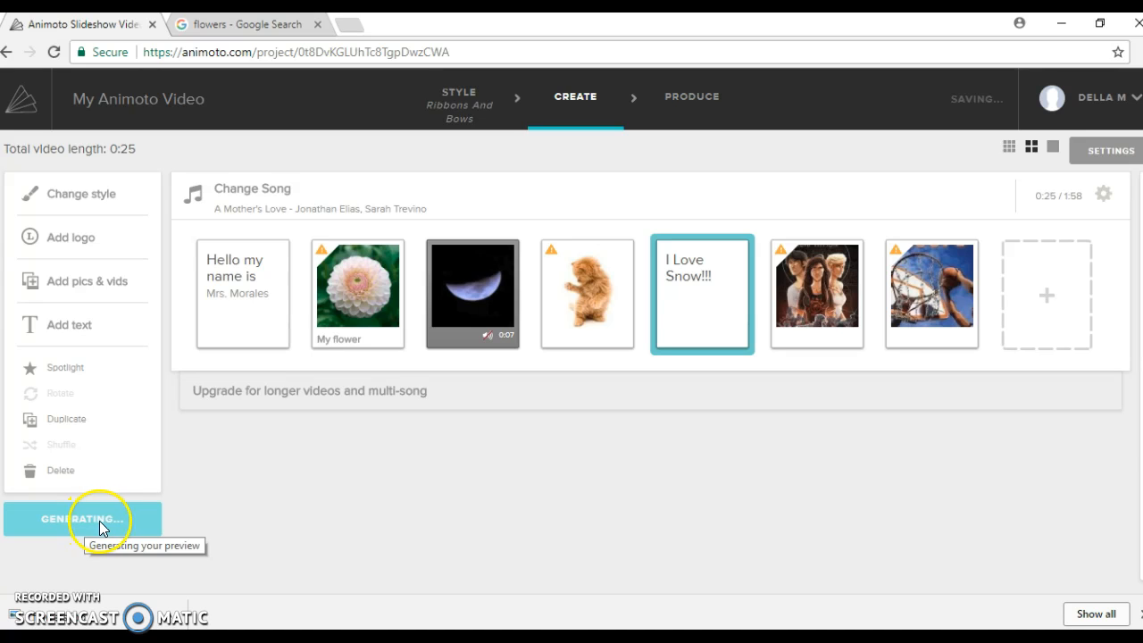
Step: Attempt leaving for My Videos, dismiss the saving error, and regenerate the preview
{"action": "mouse_move", "coordinate": [1136, 96]}
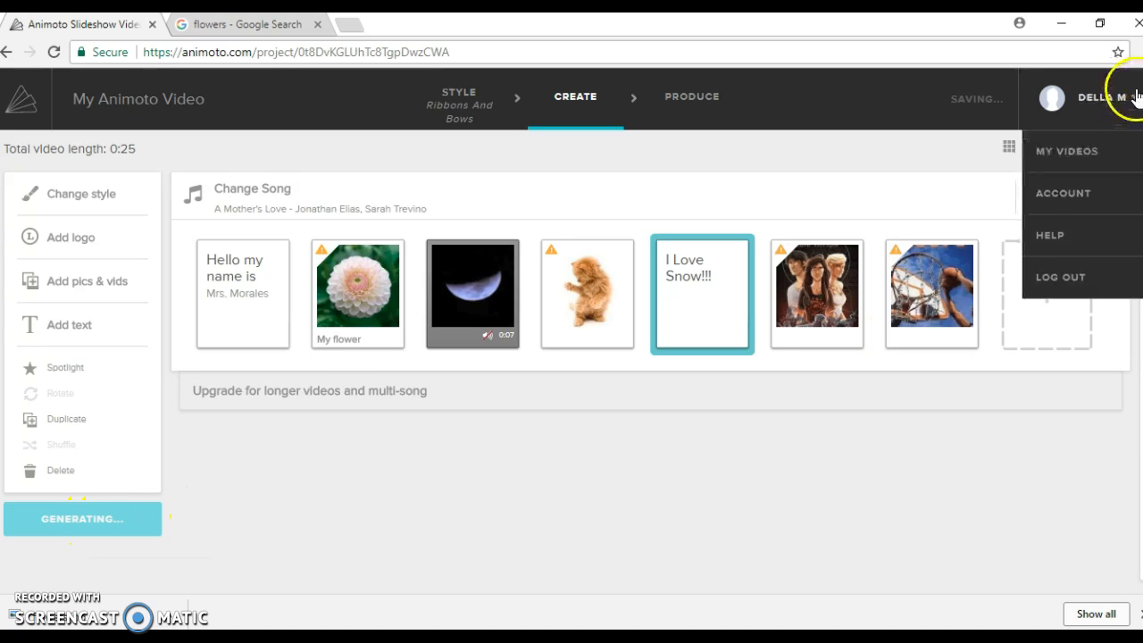
{"action": "left_click", "coordinate": [1068, 151]}
{"action": "left_click", "coordinate": [644, 144]}
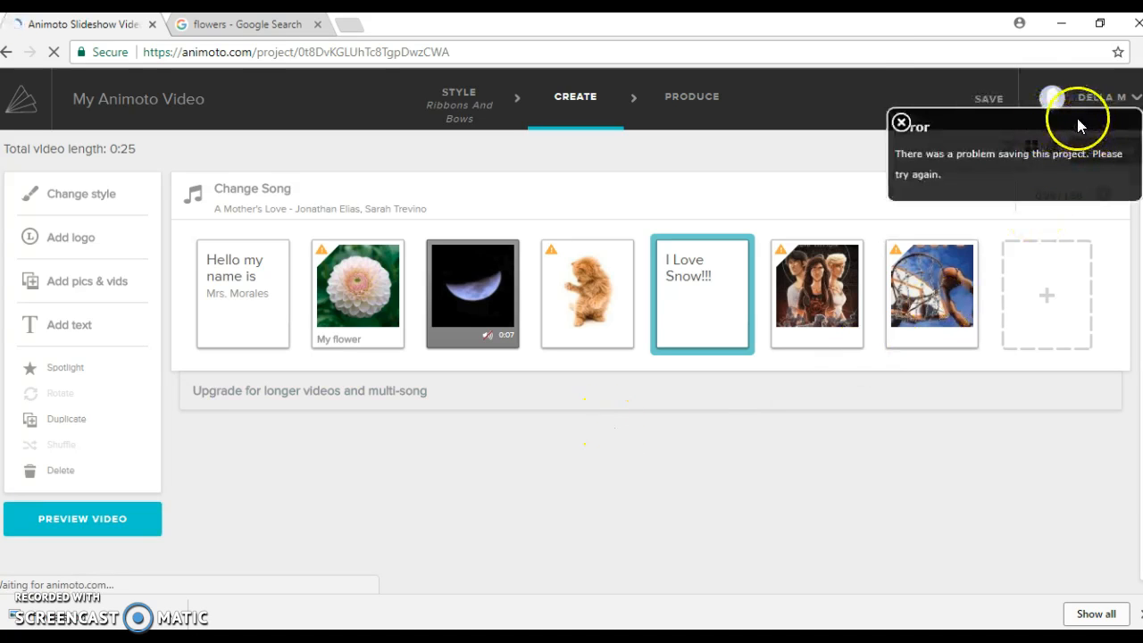
{"action": "left_click", "coordinate": [901, 122]}
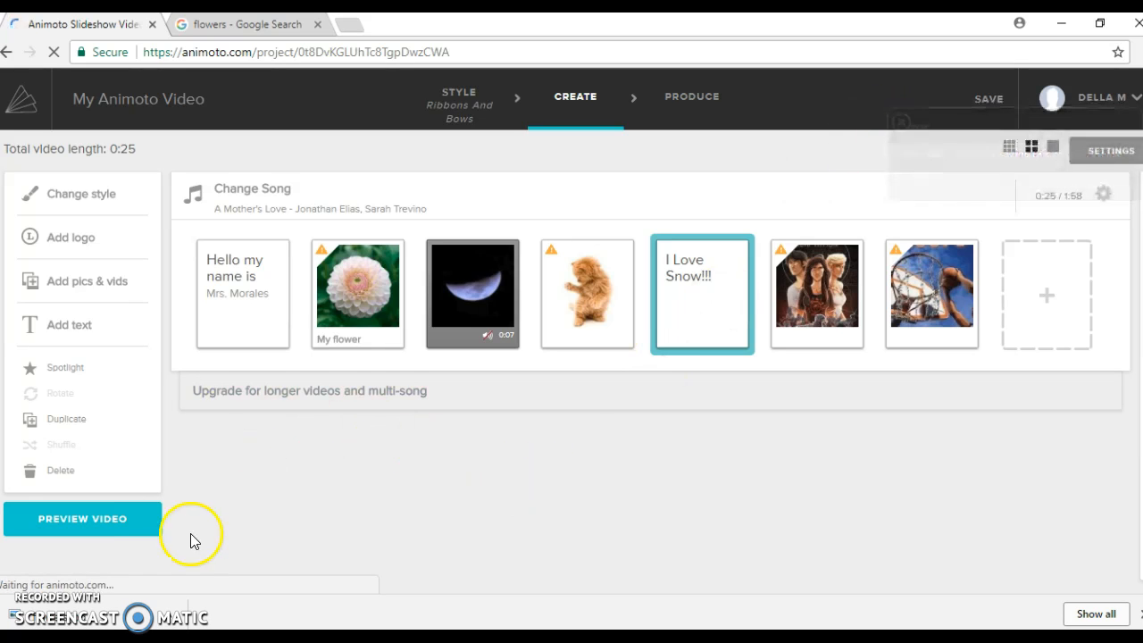
{"action": "left_click", "coordinate": [76, 522]}
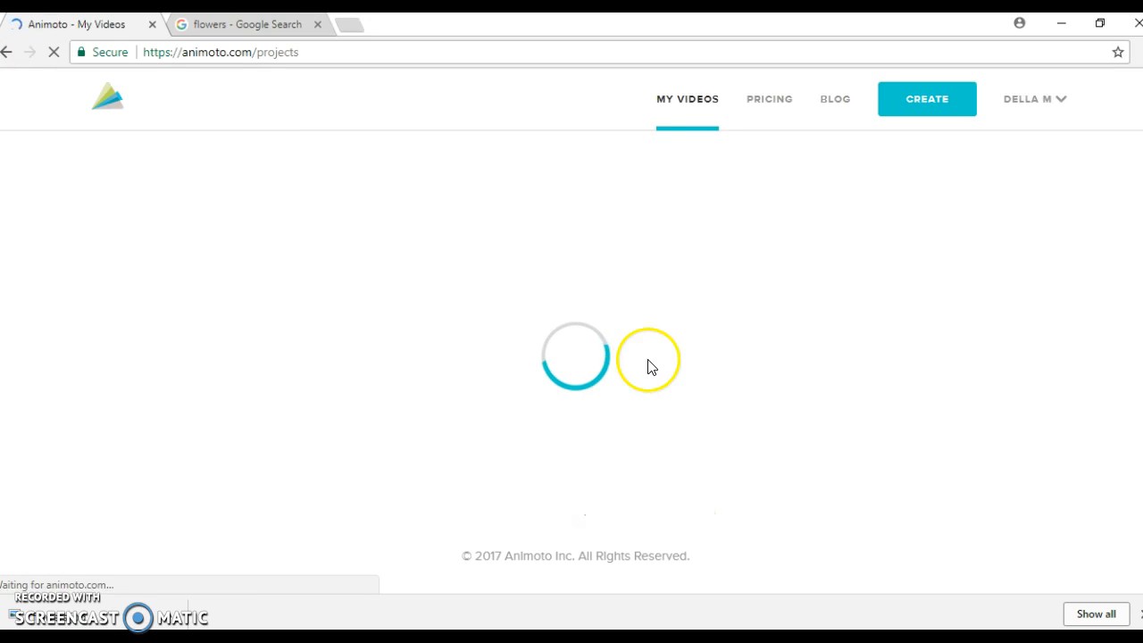
Step: Reopen the newest video from My Videos for continued editing
{"action": "left_click", "coordinate": [1033, 105]}
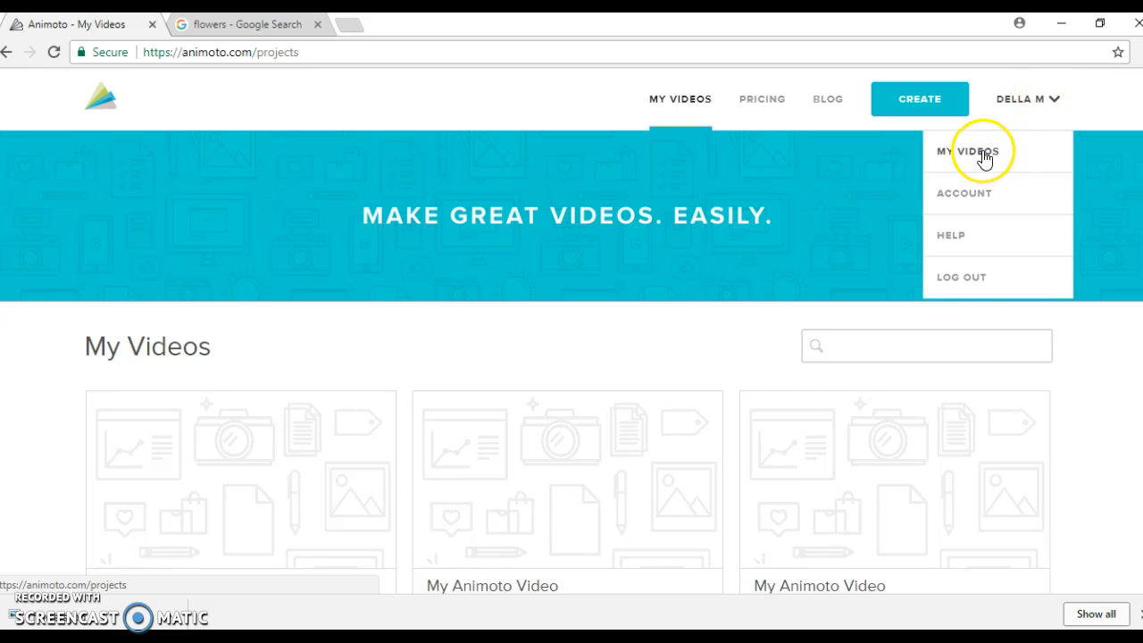
{"action": "scroll", "coordinate": [566, 398], "scroll_direction": "down", "scroll_amount": 2}
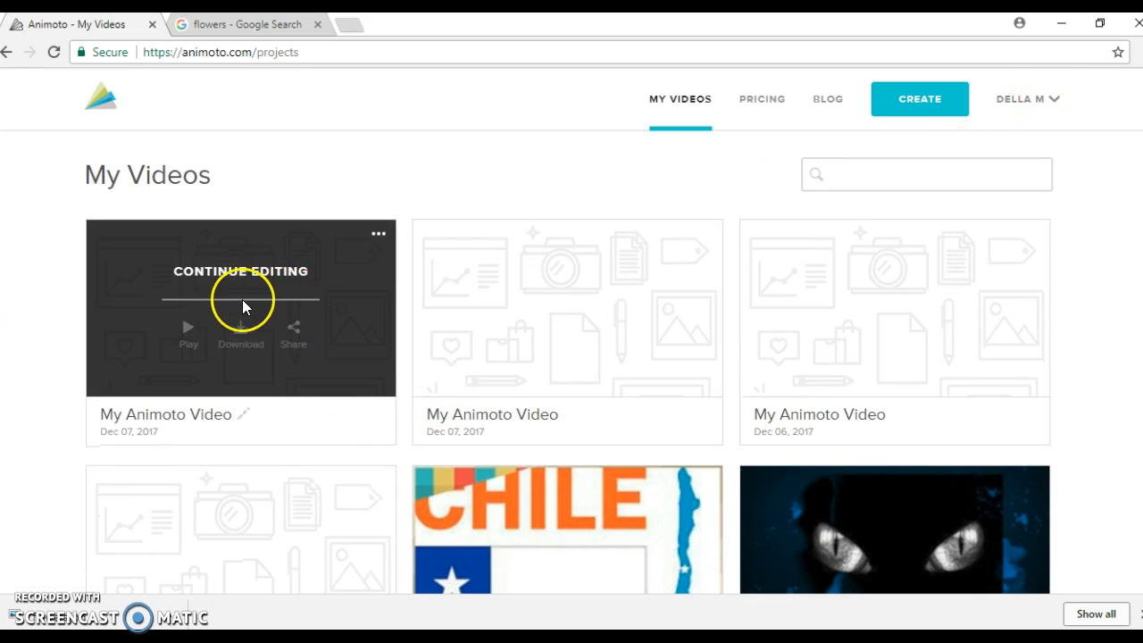
{"action": "left_click", "coordinate": [188, 330]}
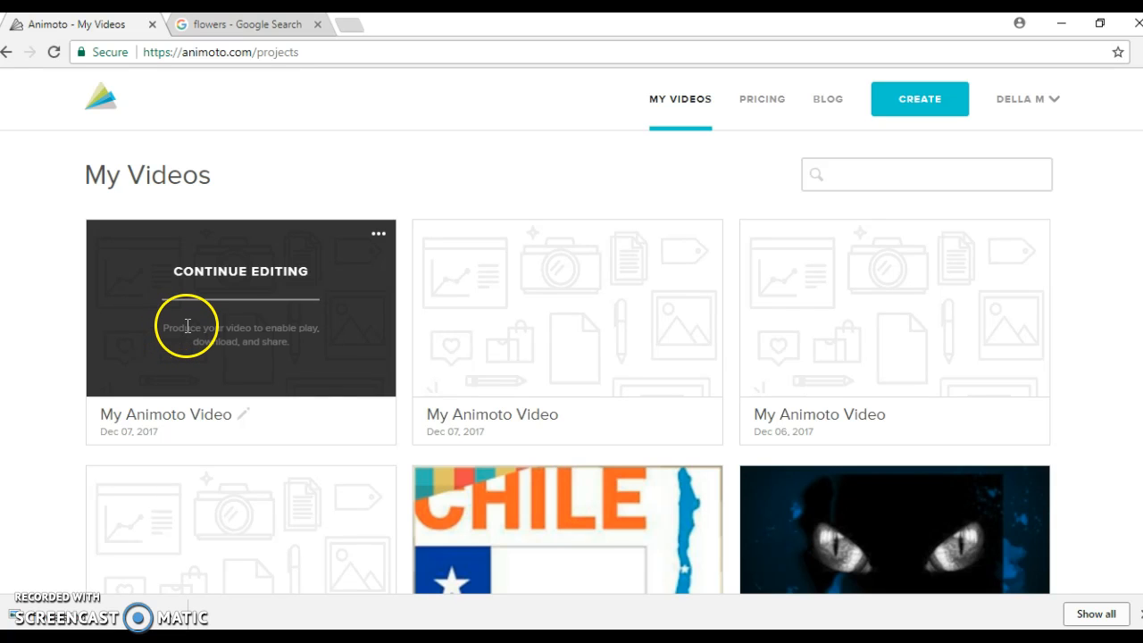
{"action": "left_click", "coordinate": [304, 273]}
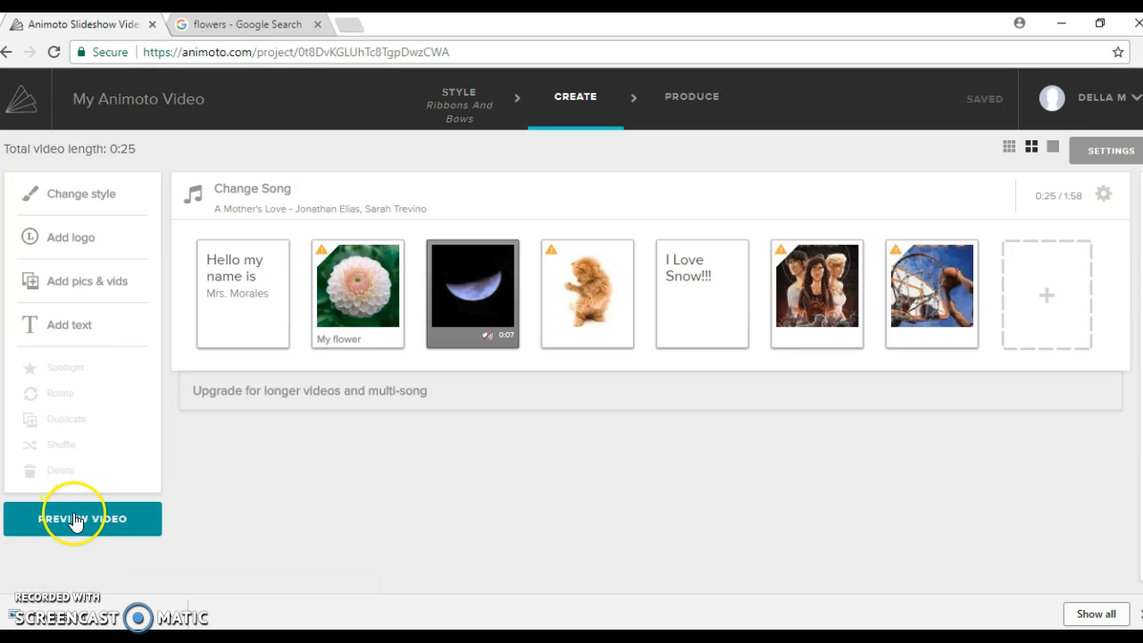
{"action": "left_click", "coordinate": [76, 519]}
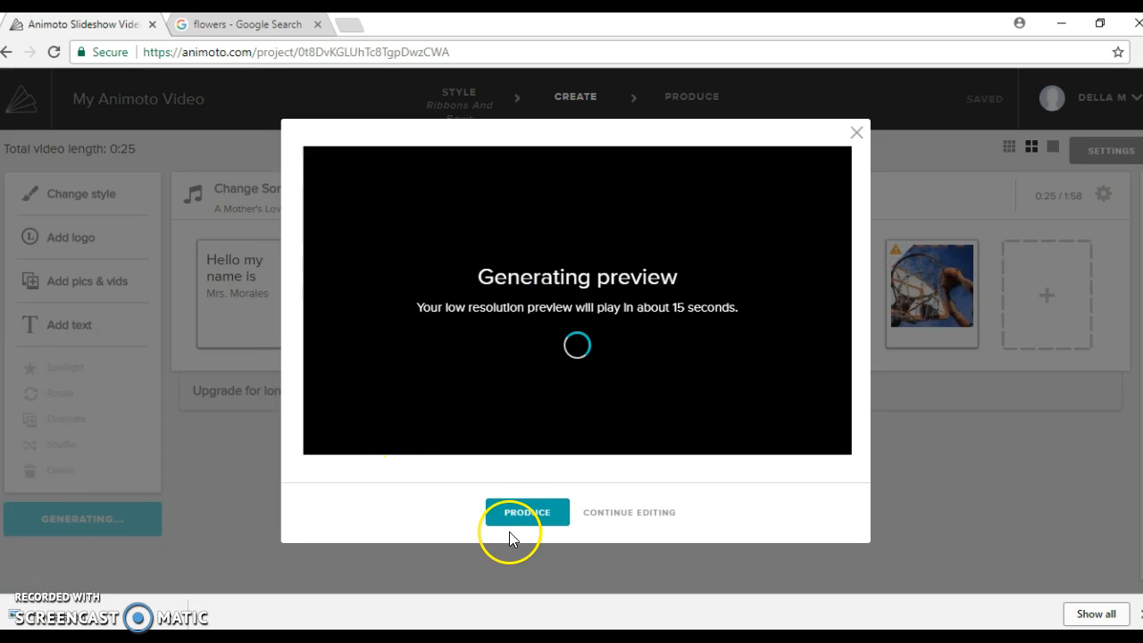
{"action": "left_click", "coordinate": [650, 329]}
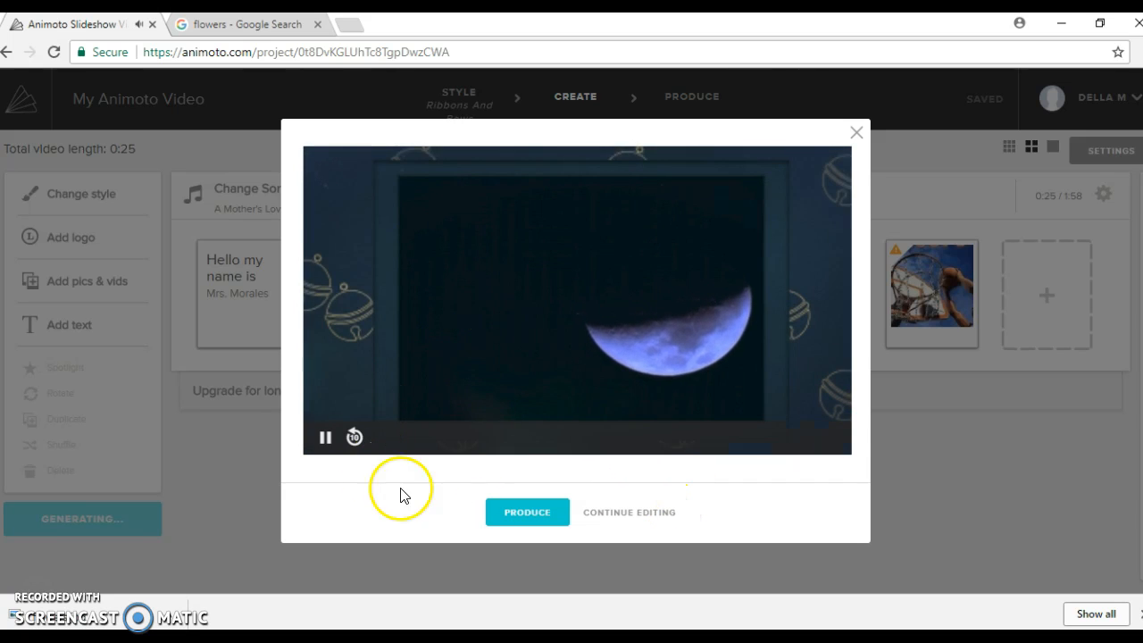
{"action": "left_click", "coordinate": [852, 134]}
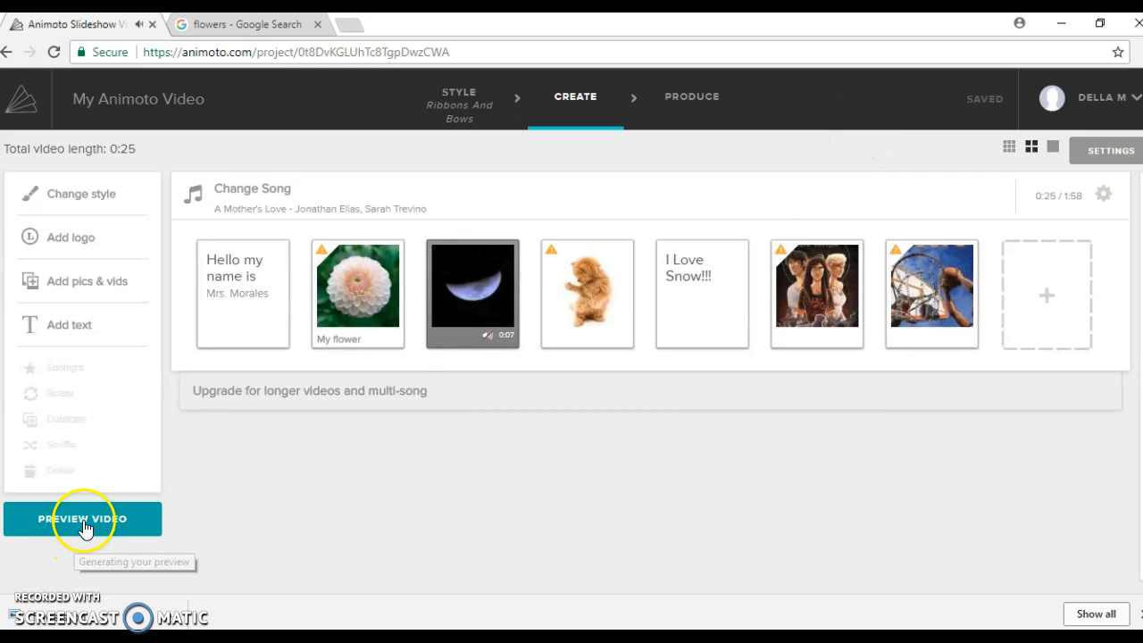